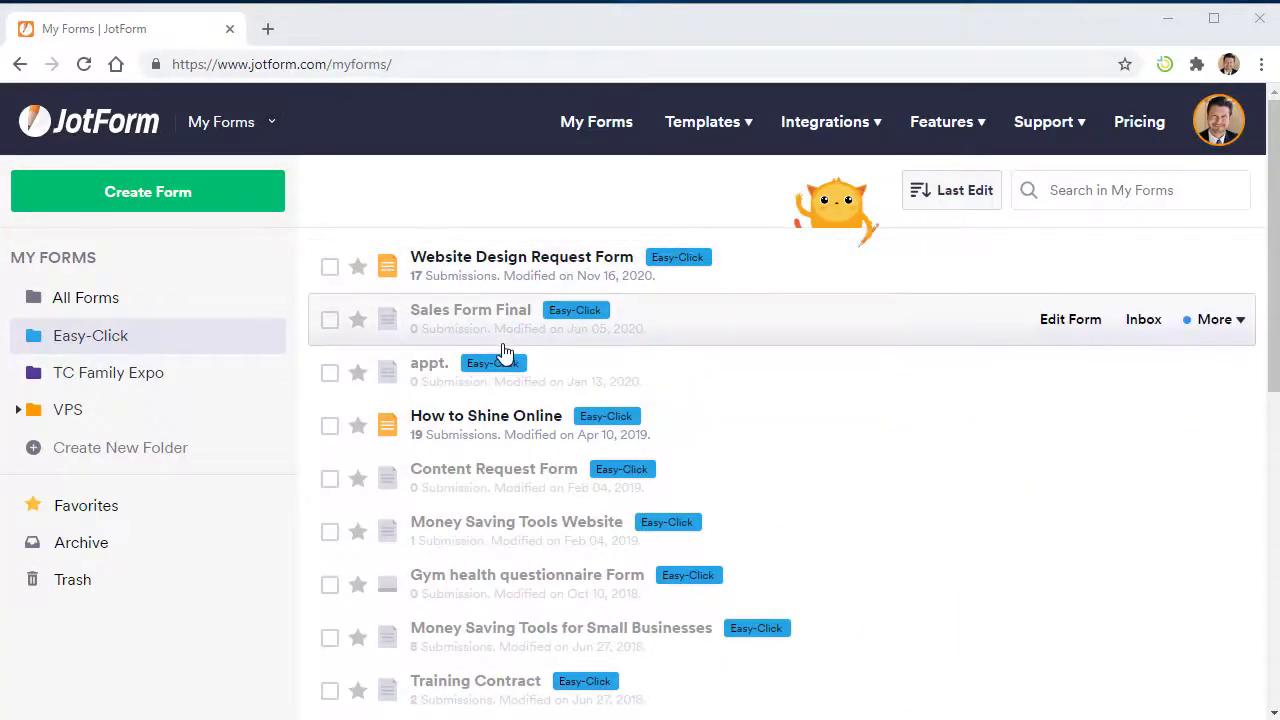
- Start a blank Classic Form from scratch and open it in the Form Builder
left_click(182, 202)
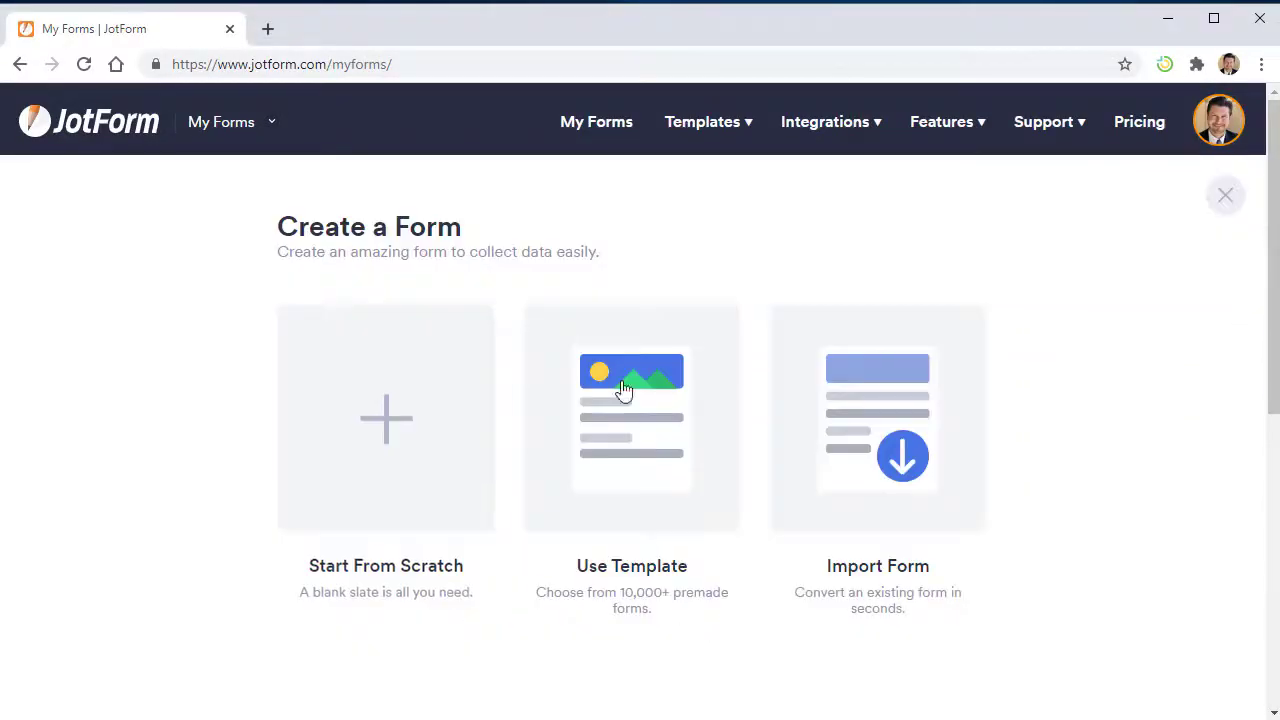
left_click(386, 410)
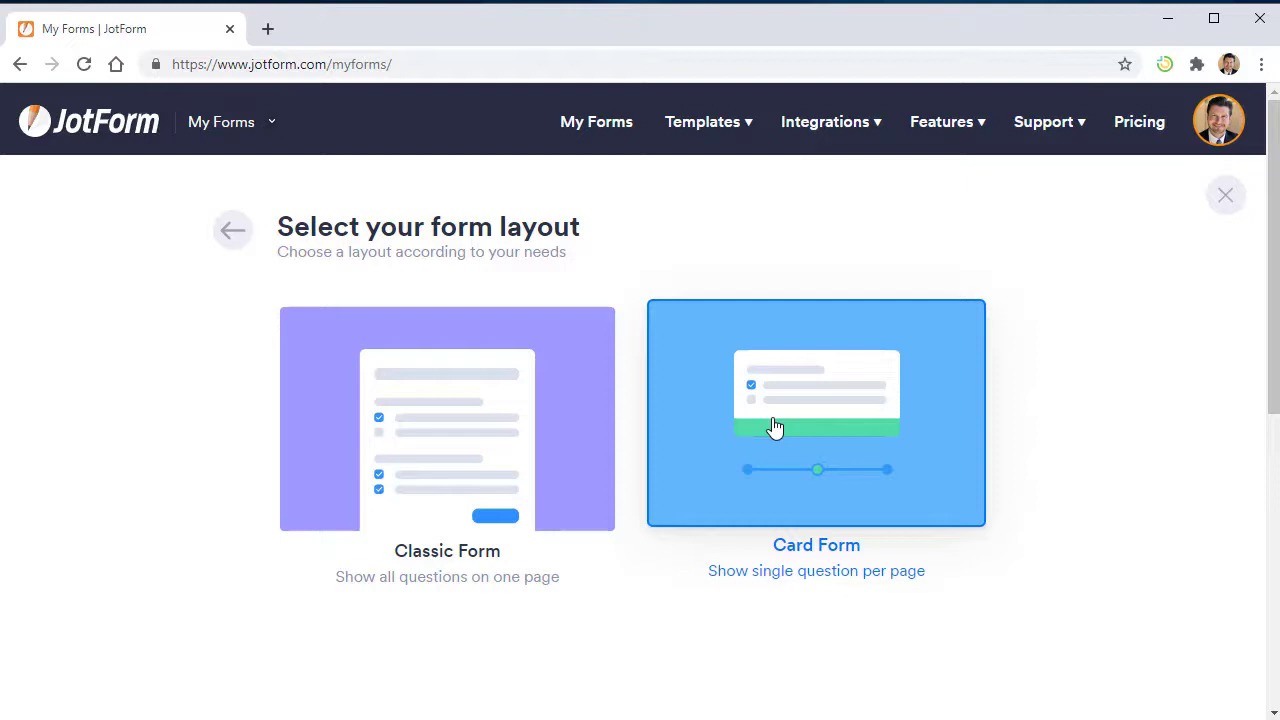
left_click(410, 420)
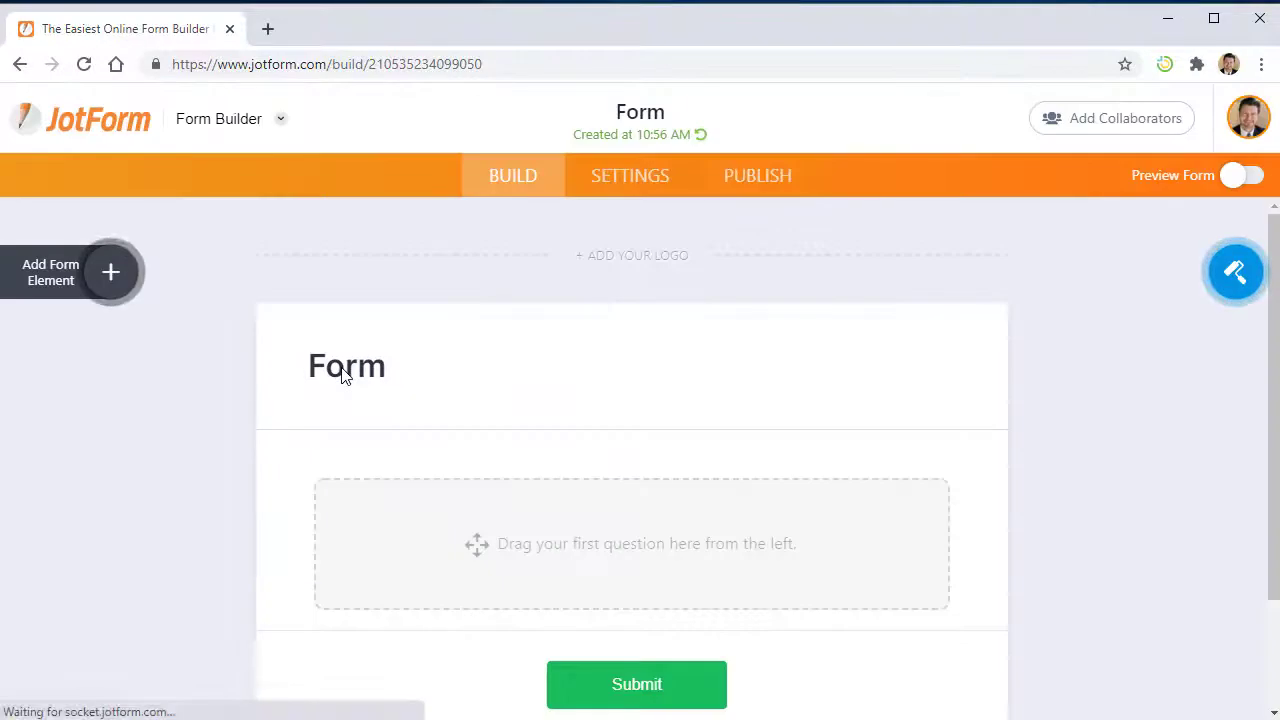
- Add a PayPal Business element from the Payments list and view its Payment Type choices
left_click(70, 278)
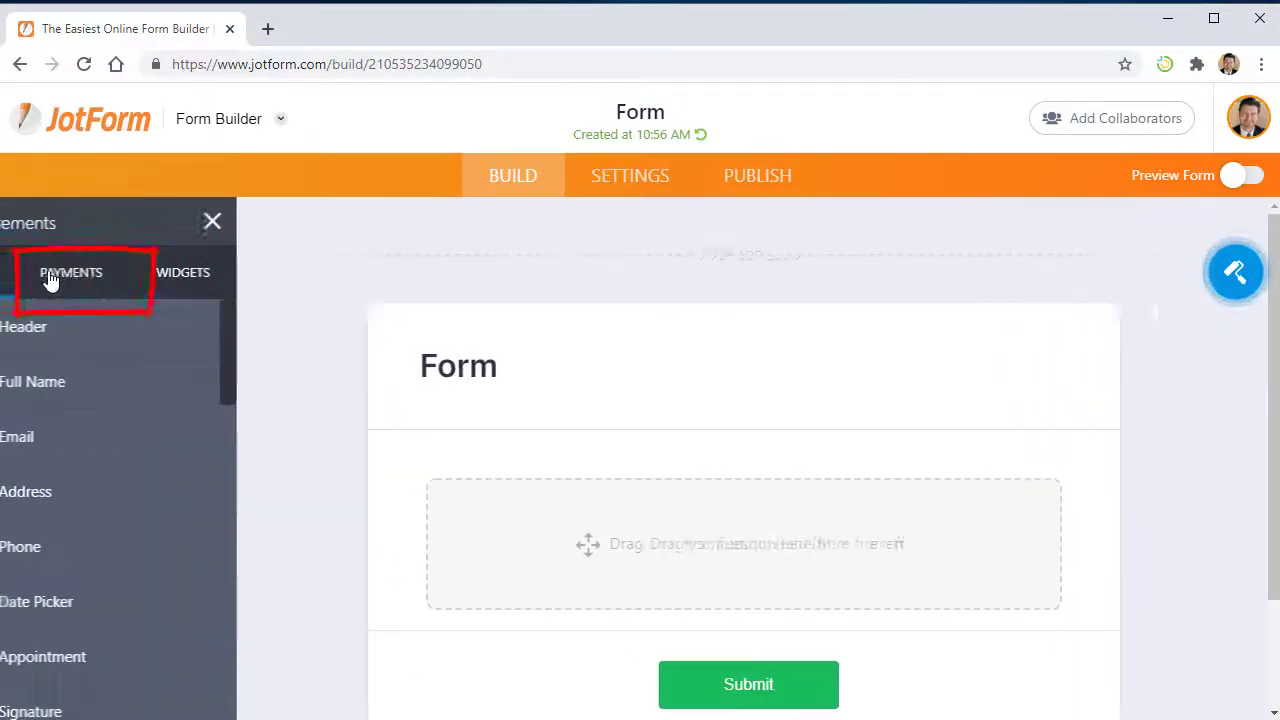
left_click(152, 285)
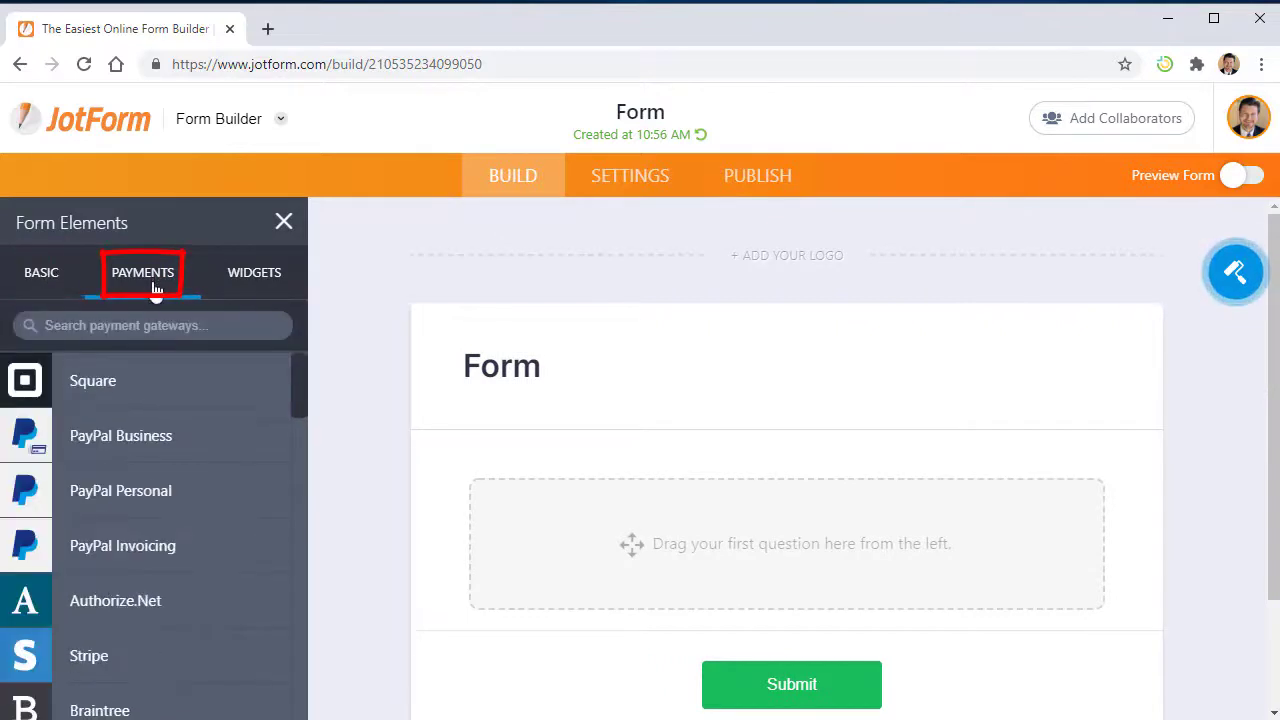
scroll(110, 460, "down", 2)
scroll(103, 465, "up", 2)
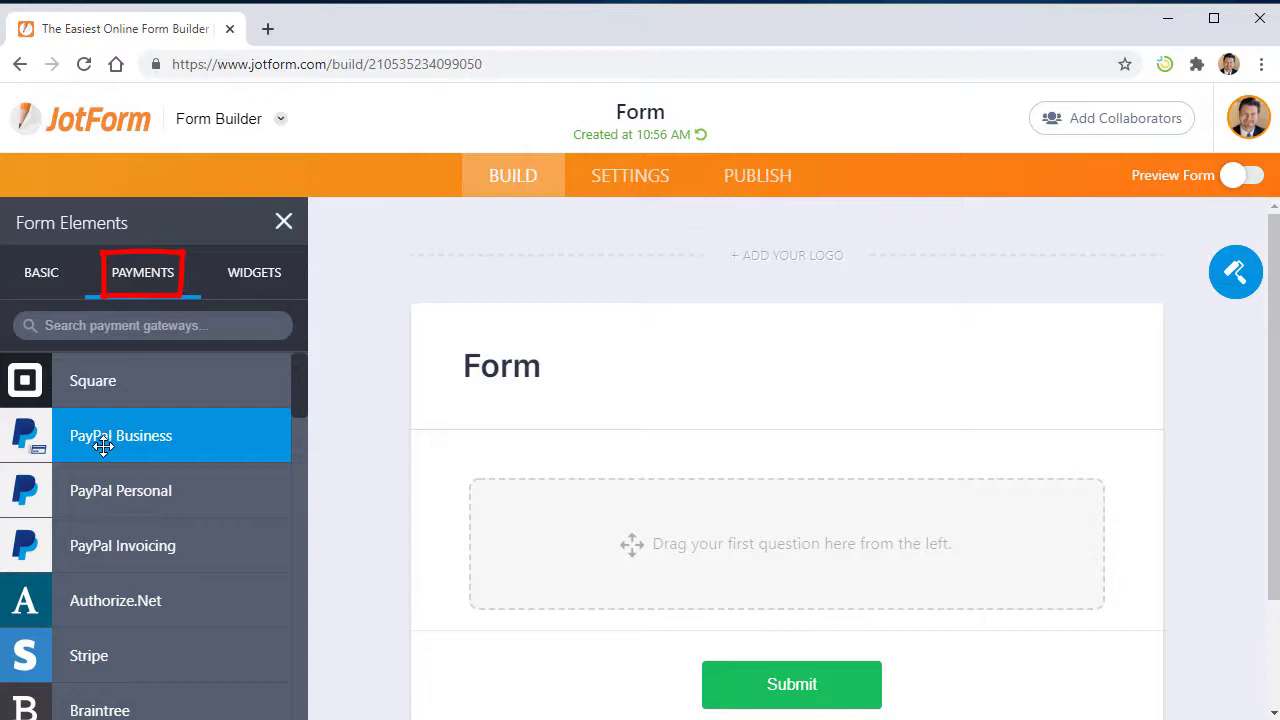
left_click(207, 438)
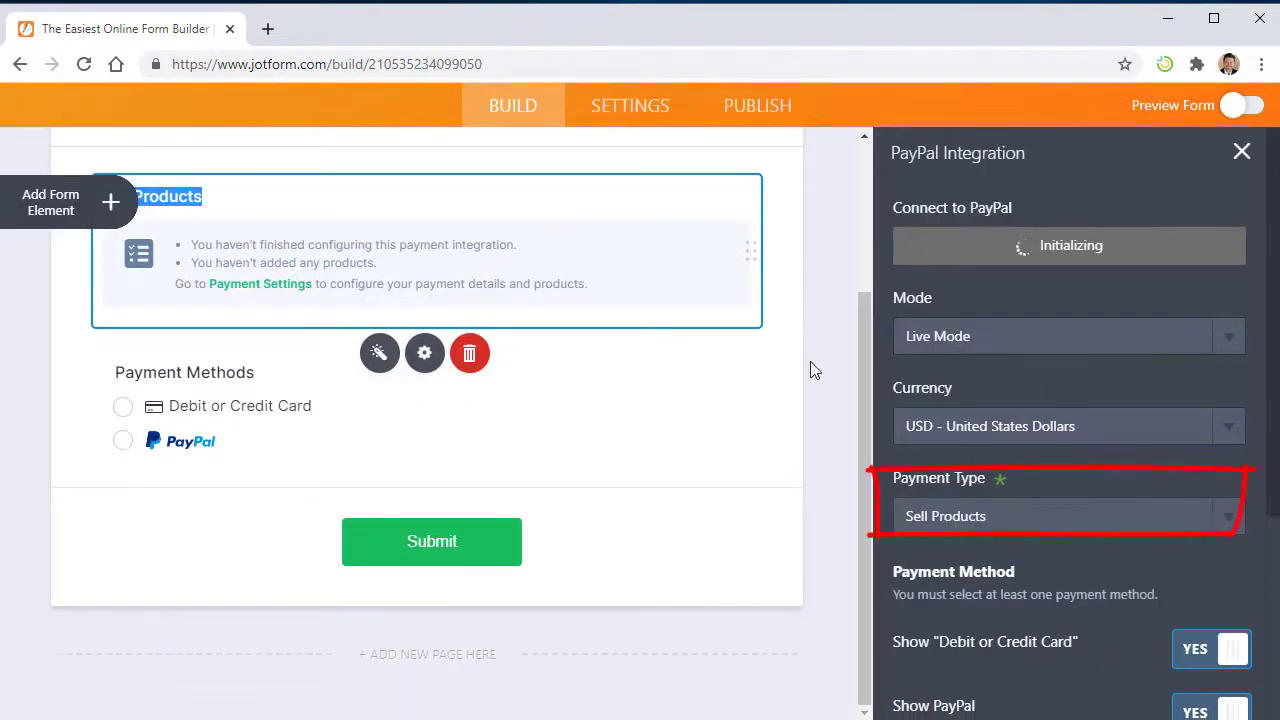
left_click(999, 518)
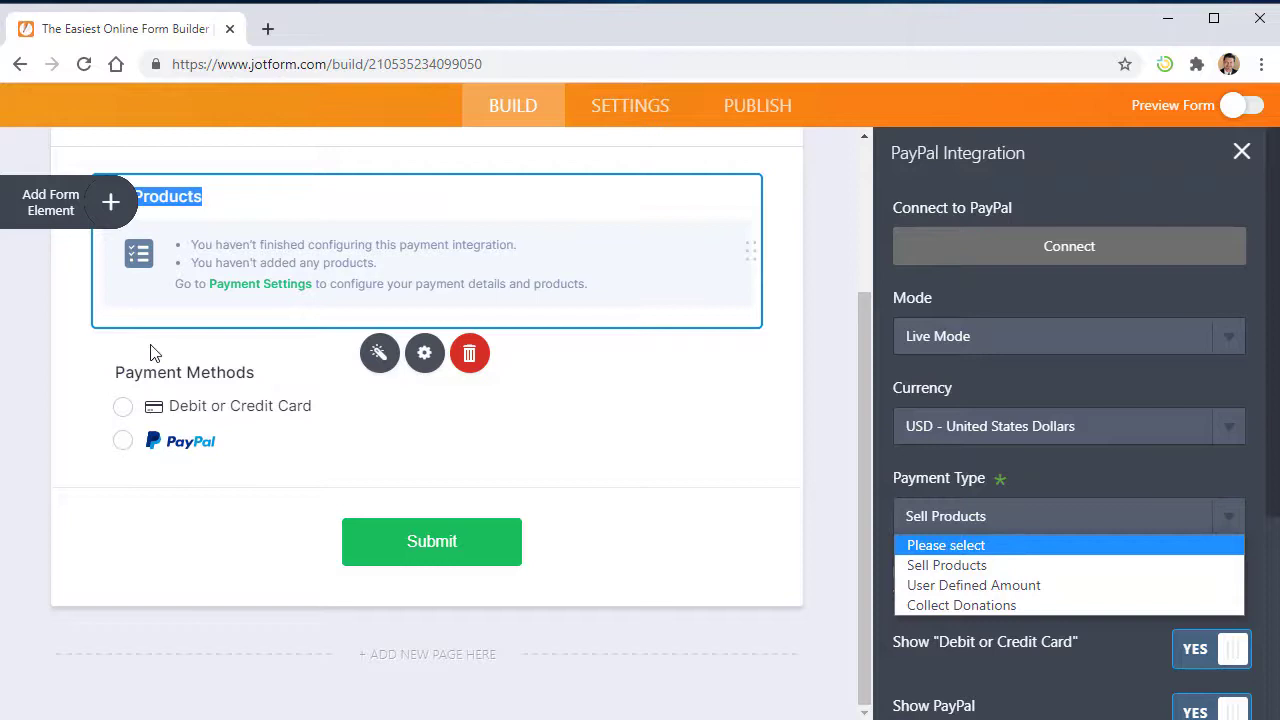
- Delete the PayPal Business element and add a PayPal Personal payment element instead
left_click(472, 355)
left_click(474, 356)
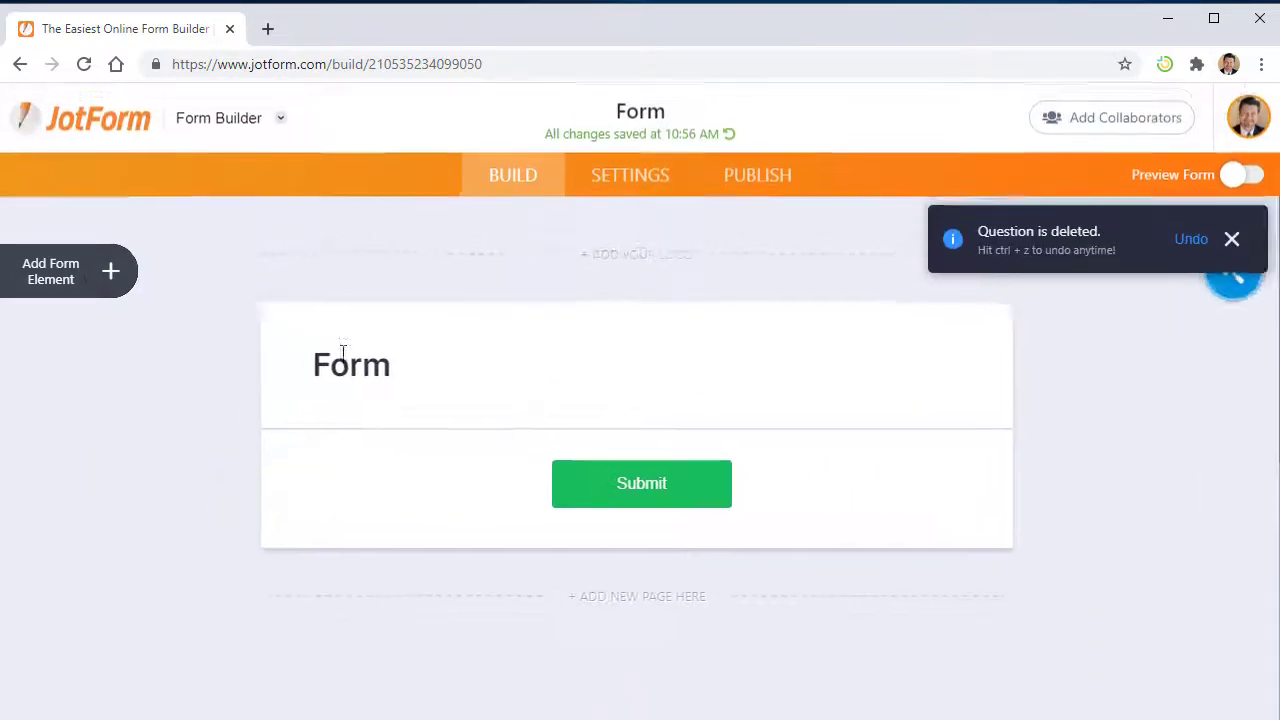
left_click(47, 281)
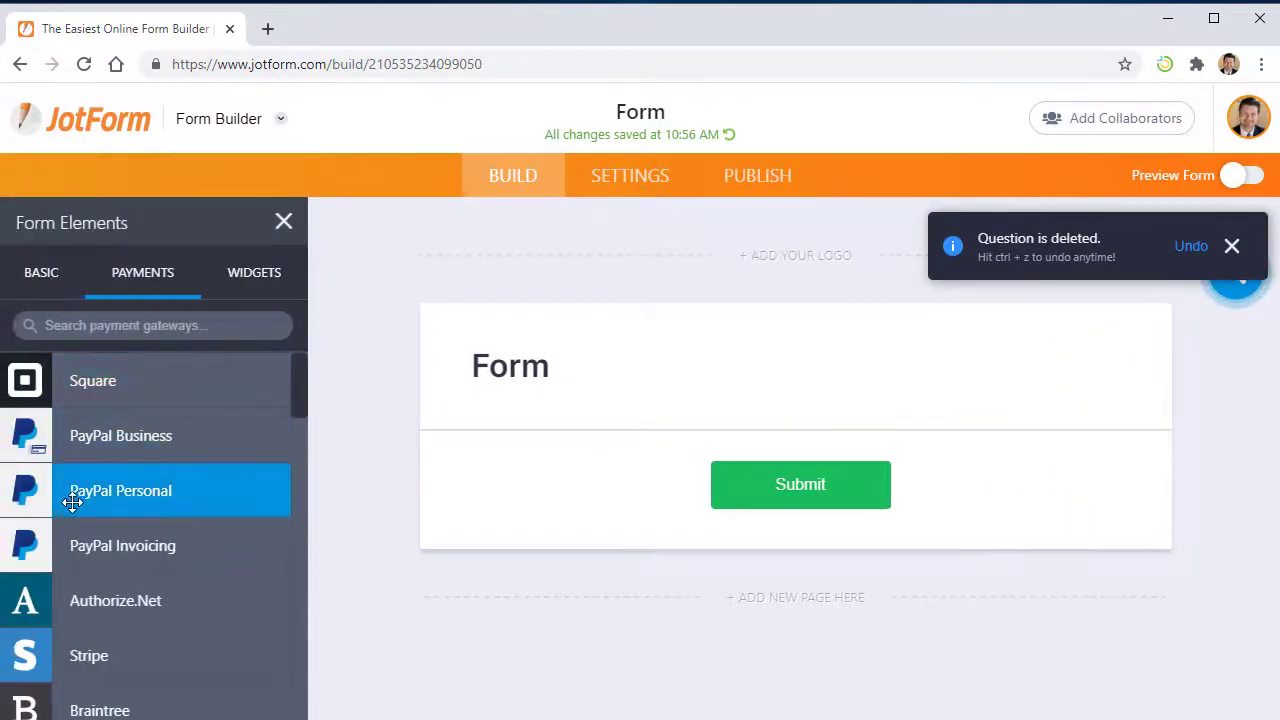
left_click(72, 503)
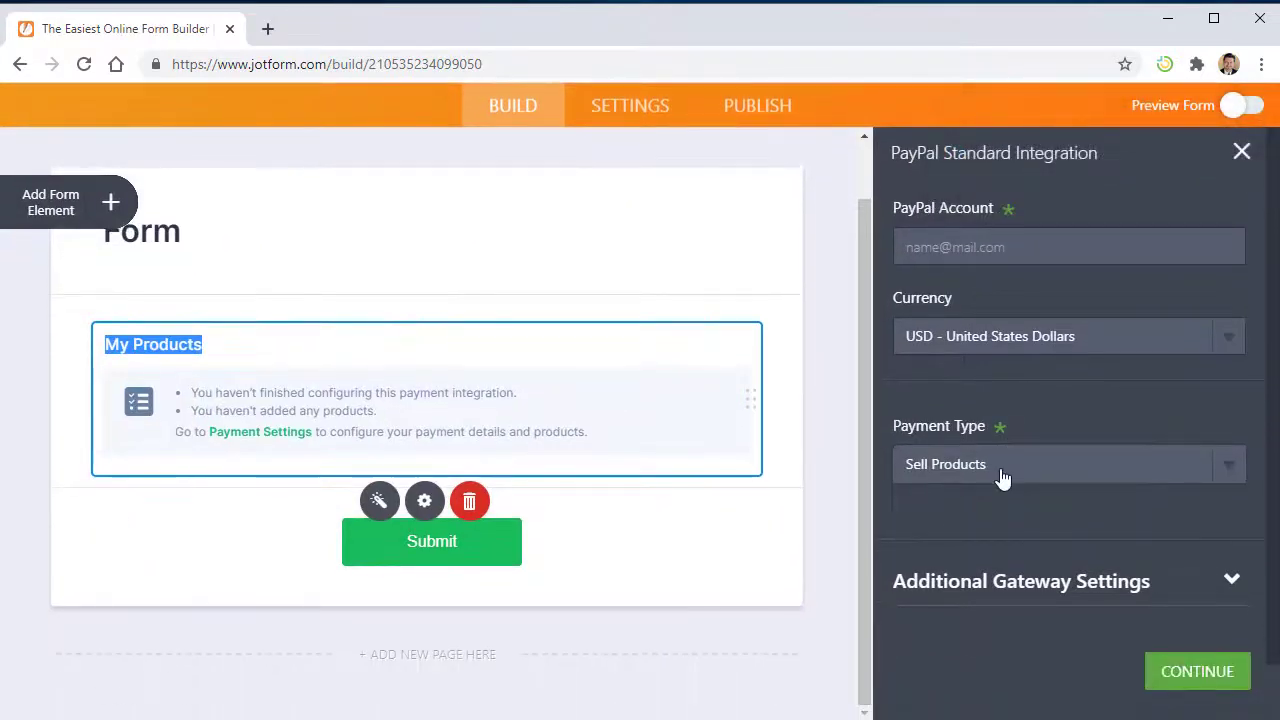
- Set the PayPal Personal Payment Type to Sell Subscriptions
left_click(1008, 478)
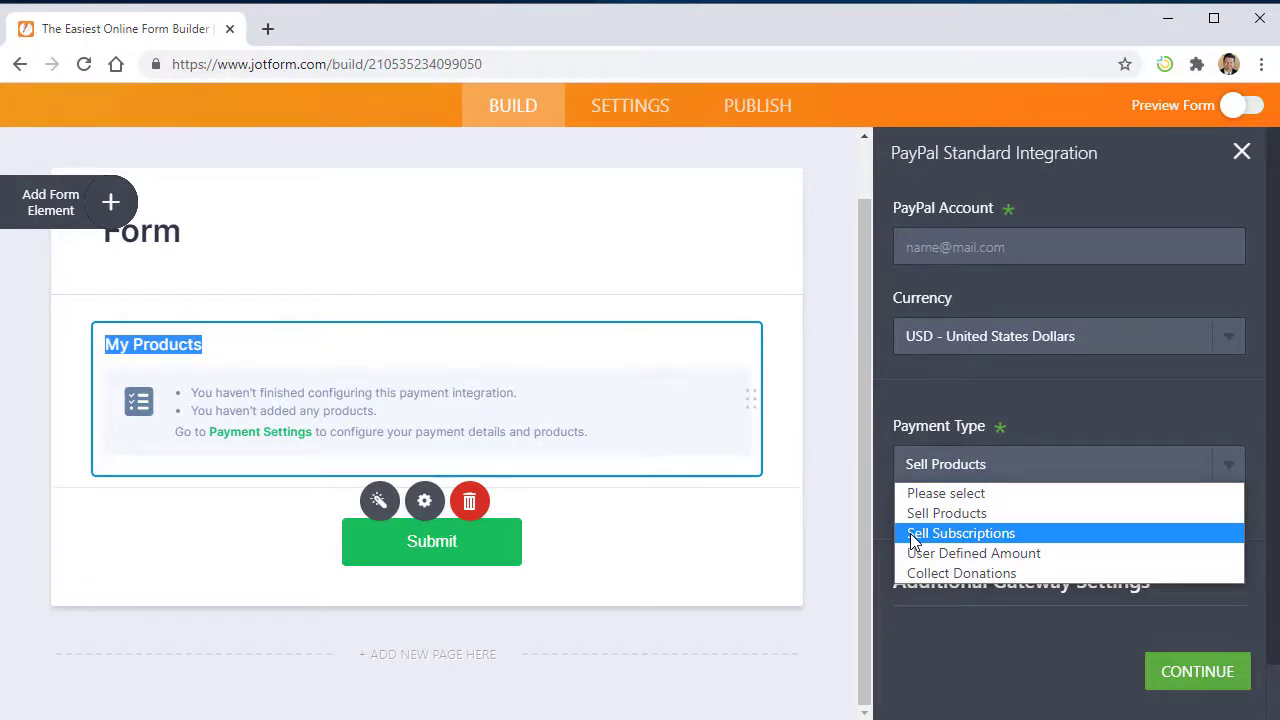
left_click(968, 532)
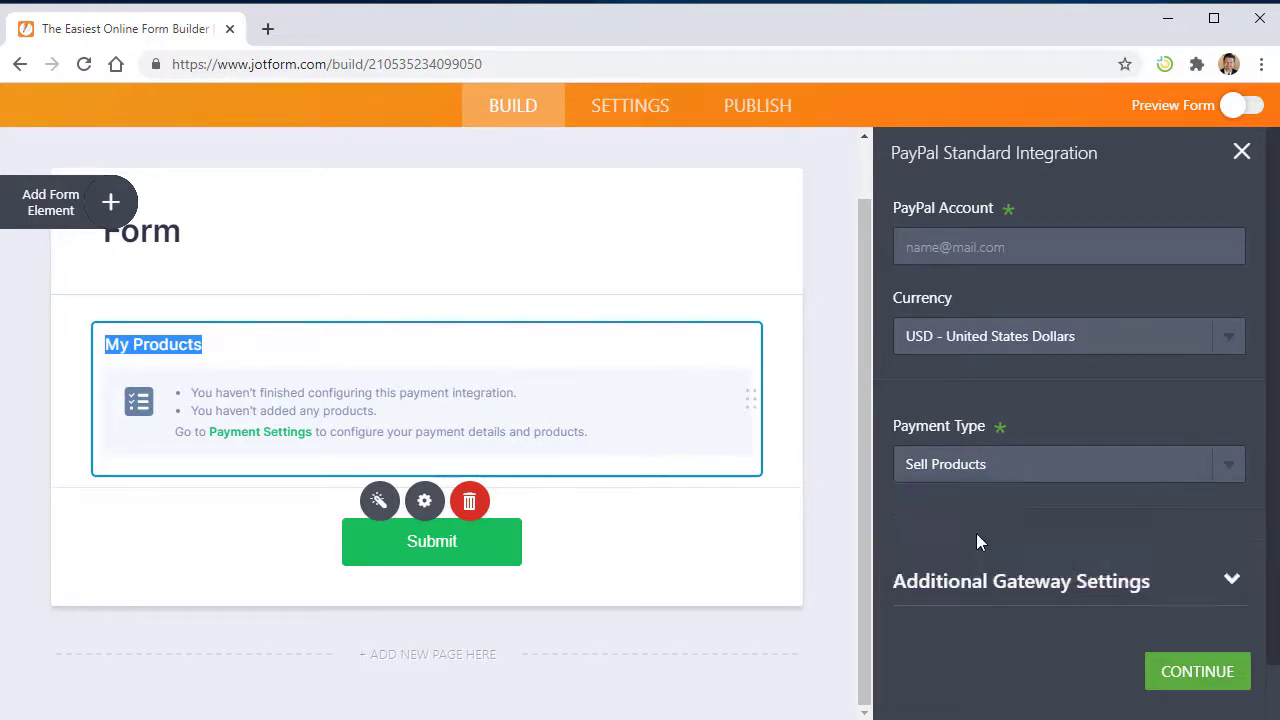
left_click(1005, 246)
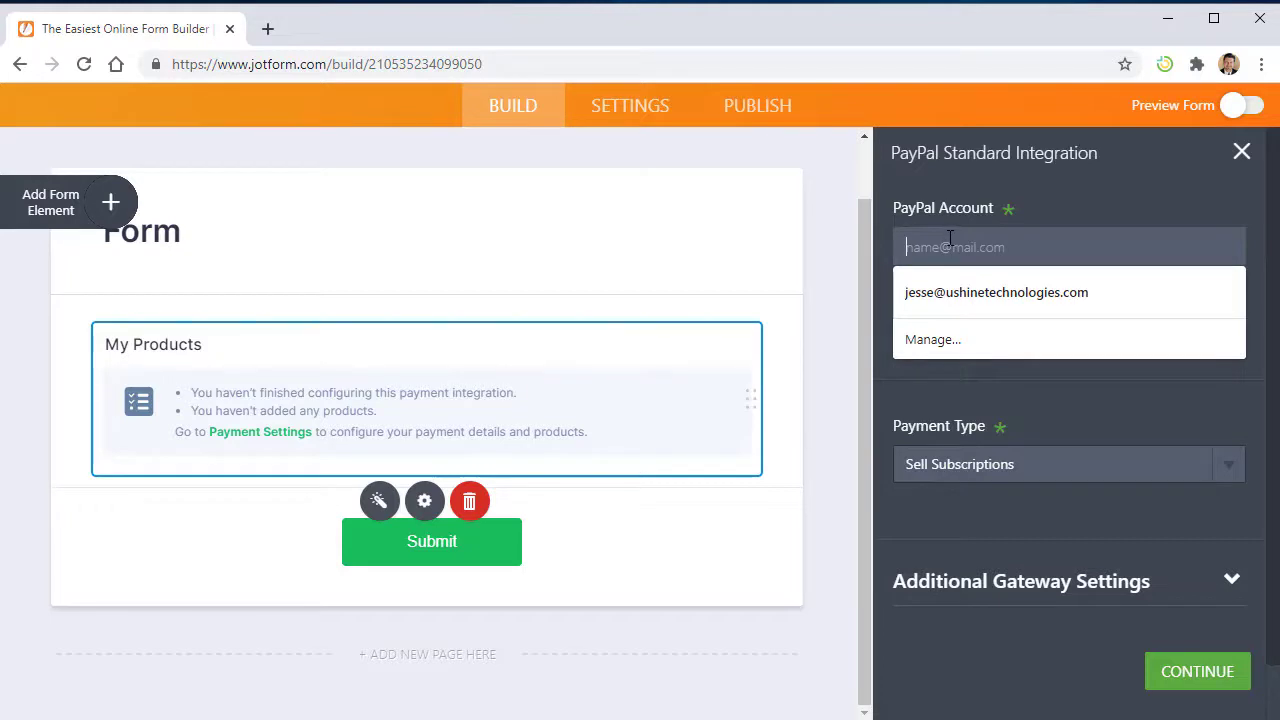
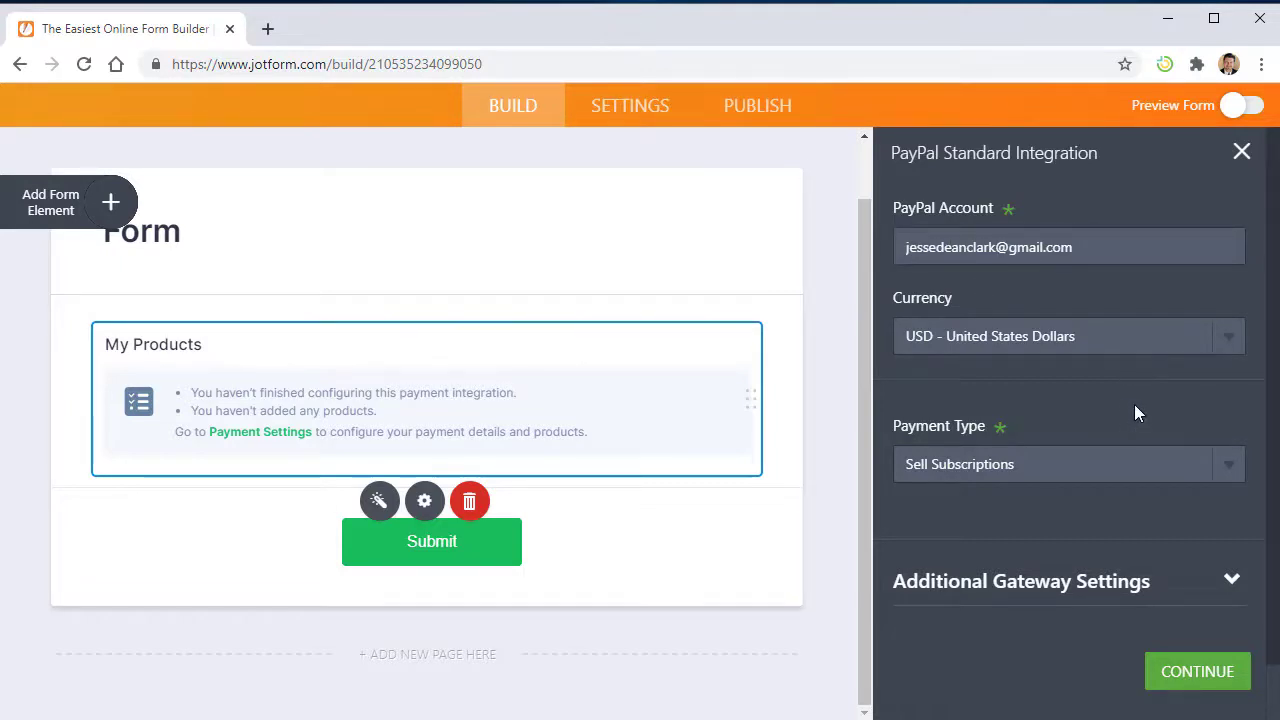
- Enter the seller's PayPal account e-mail and expand the Additional Gateway Settings
scroll(1134, 404, "down", 1)
left_click(1163, 528)
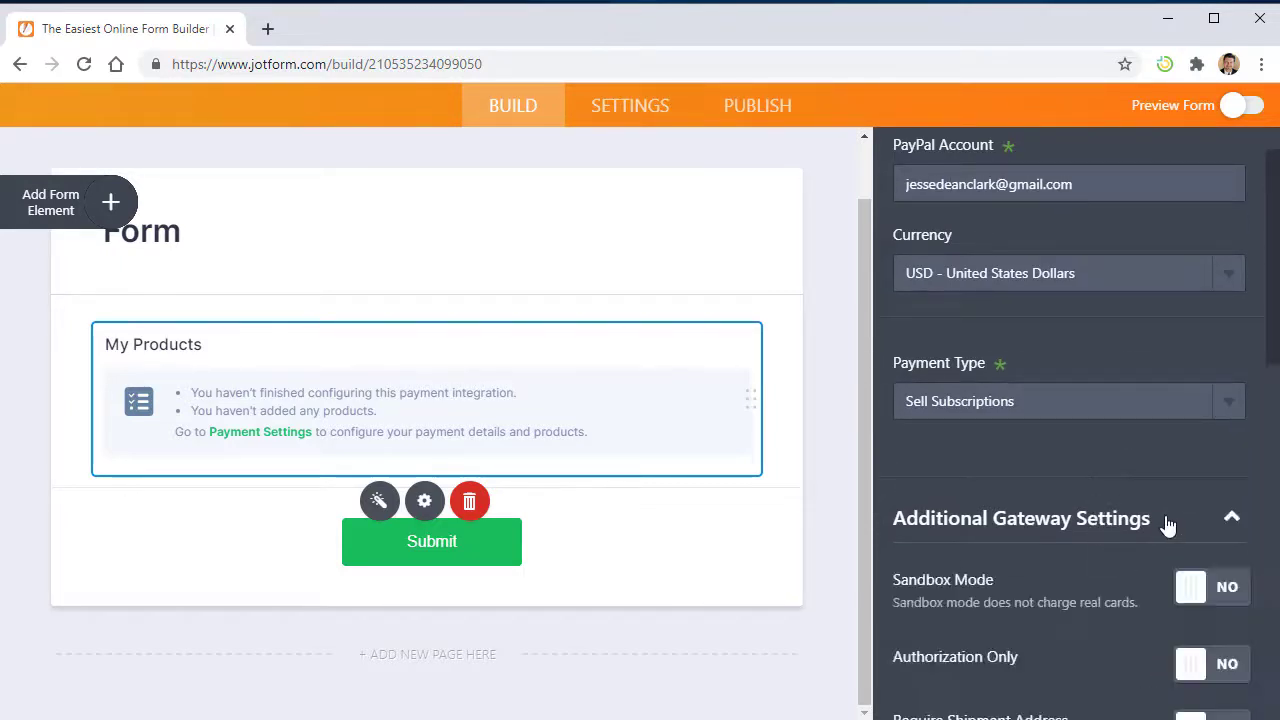
scroll(1140, 515, "down", 3)
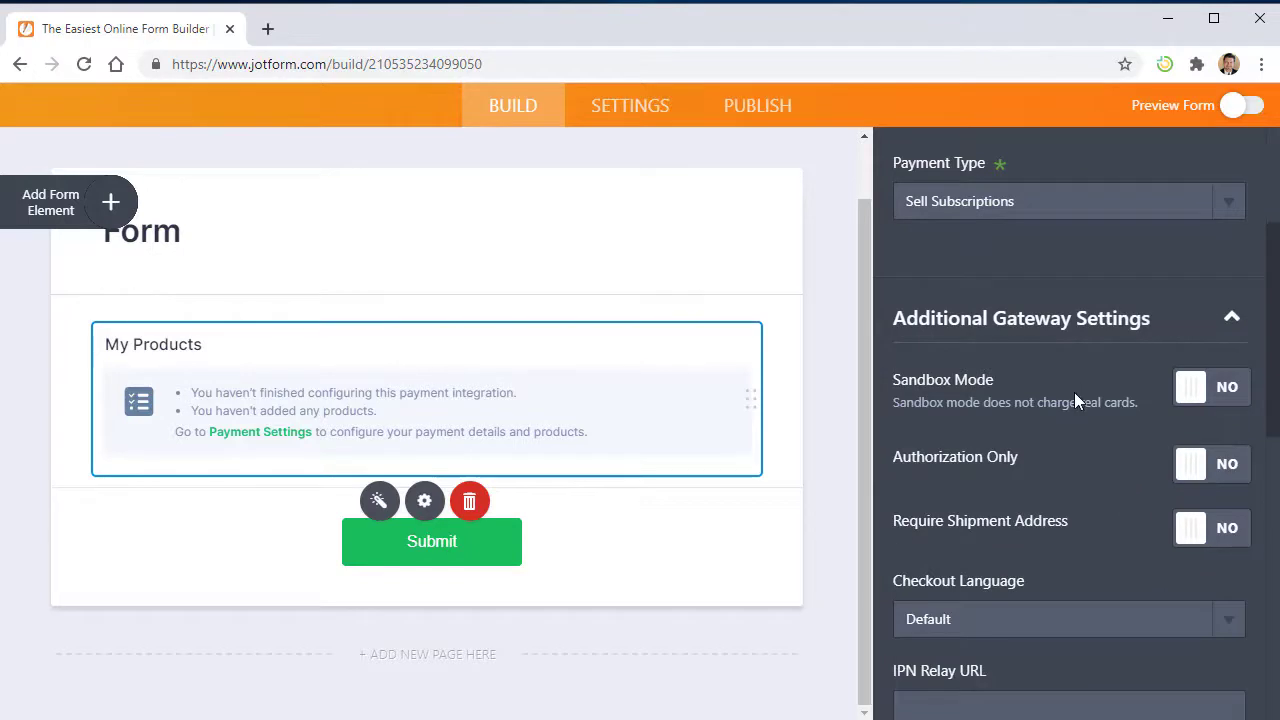
scroll(1076, 398, "down", 3)
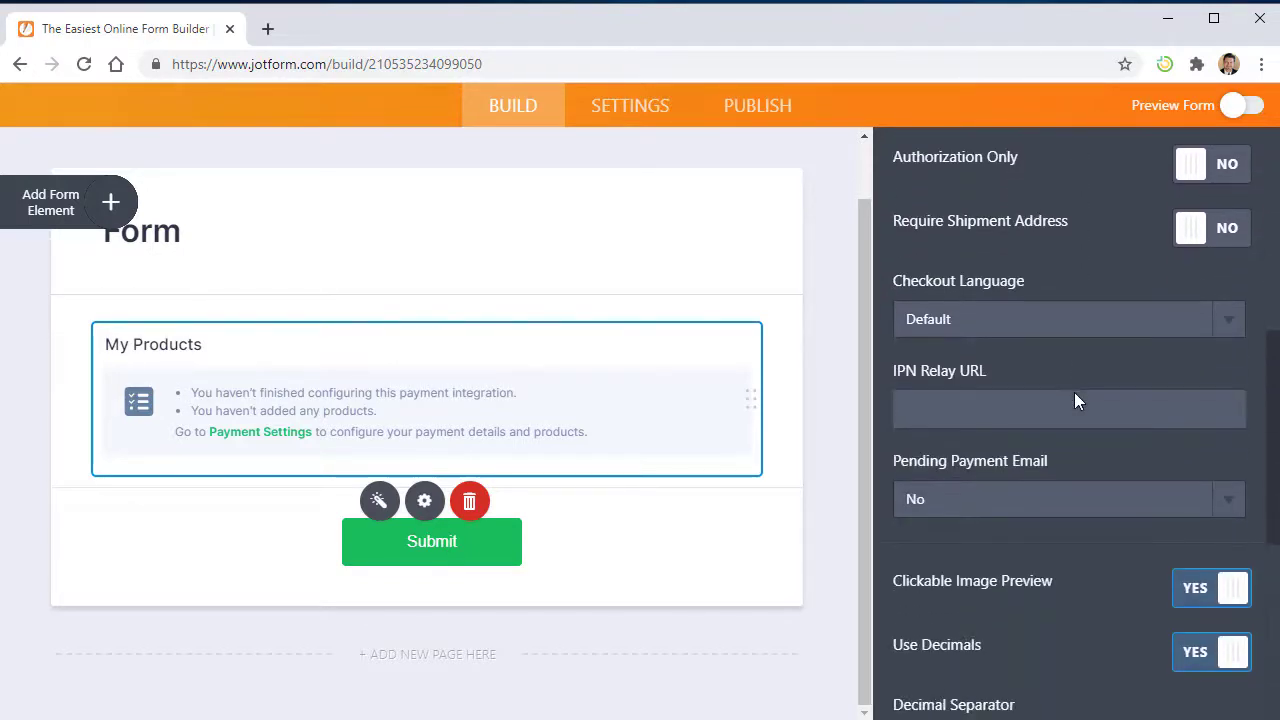
scroll(1075, 398, "down", 5)
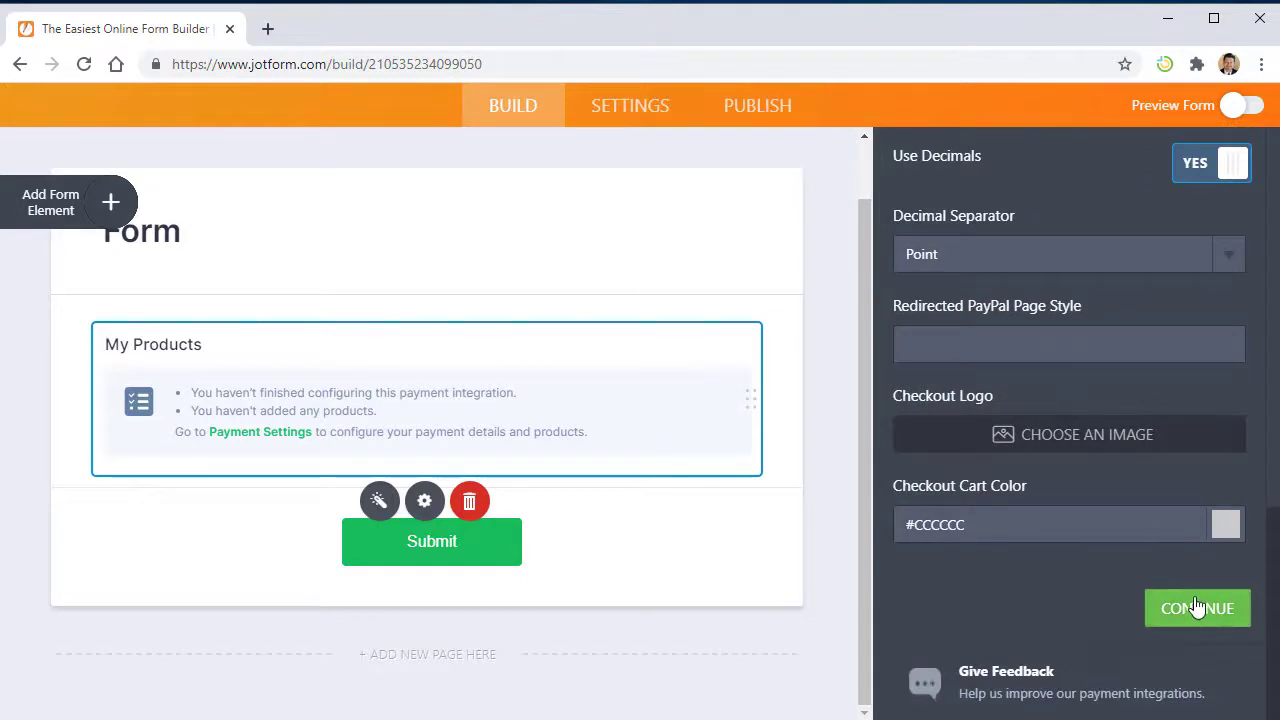
- Confirm the gateway settings and create a subscription named Weekly priced at 25.00
left_click(1198, 607)
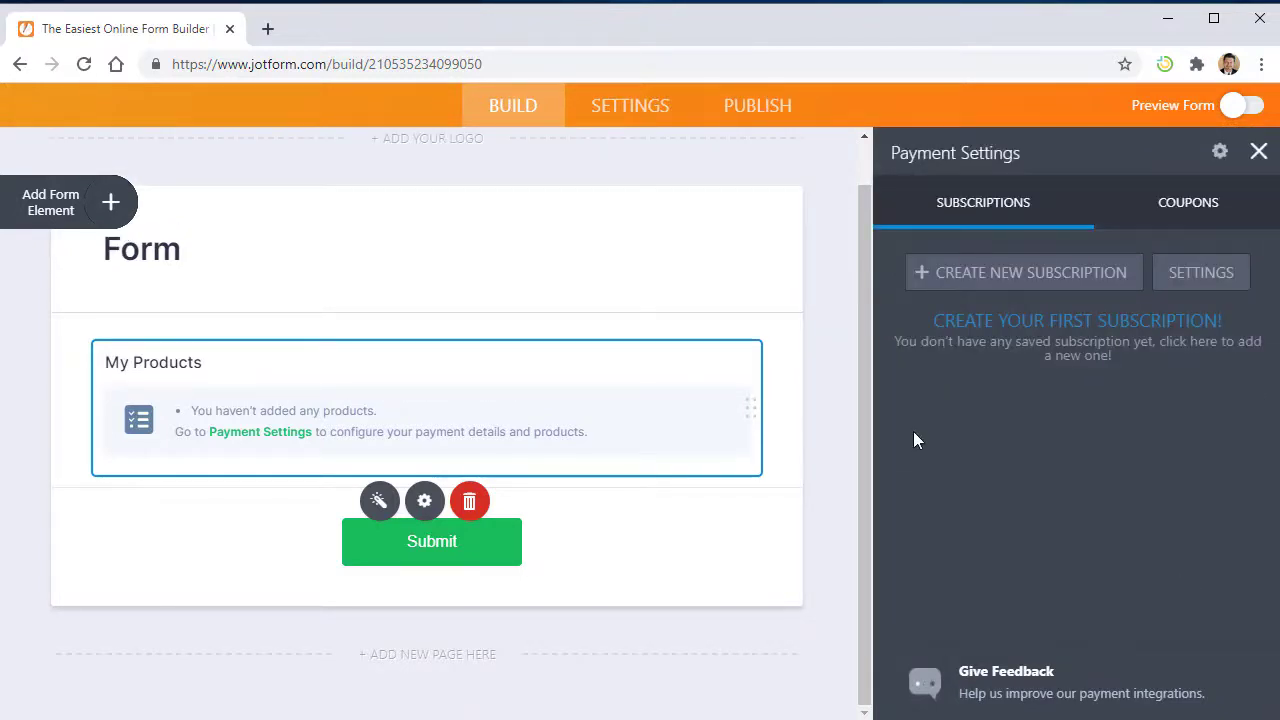
left_click(971, 277)
left_click(960, 314)
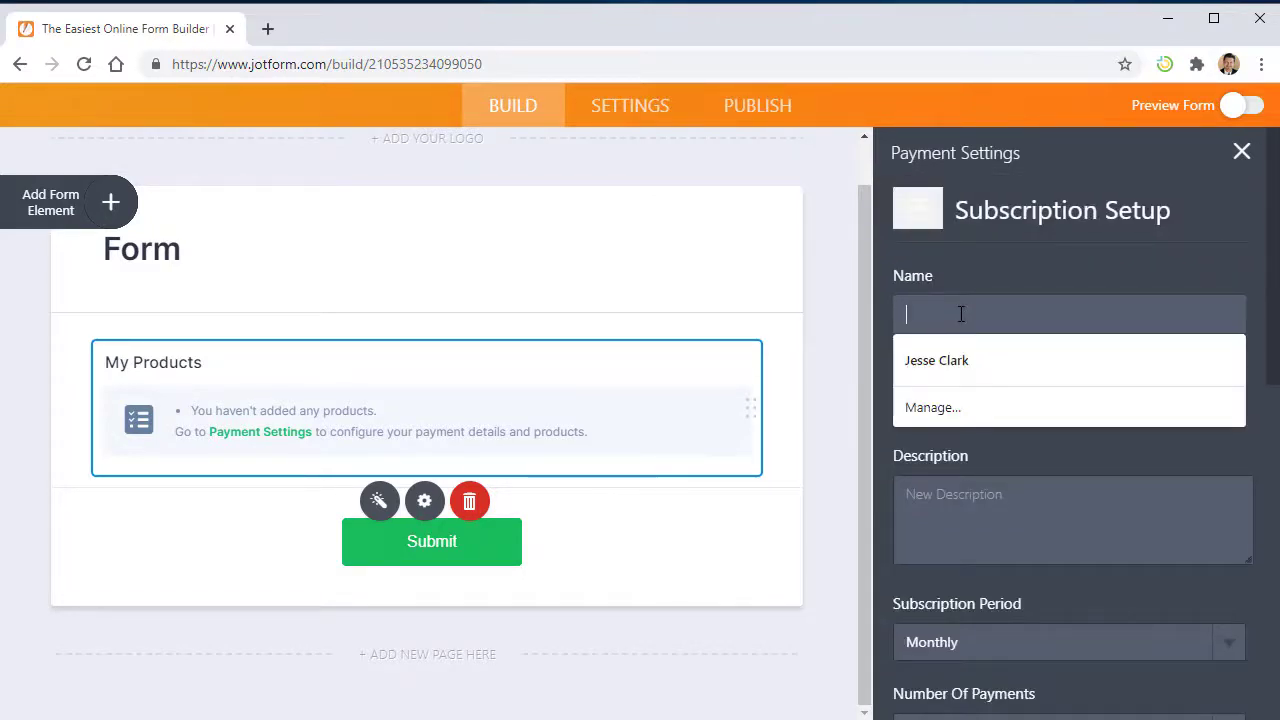
type("Weekly")
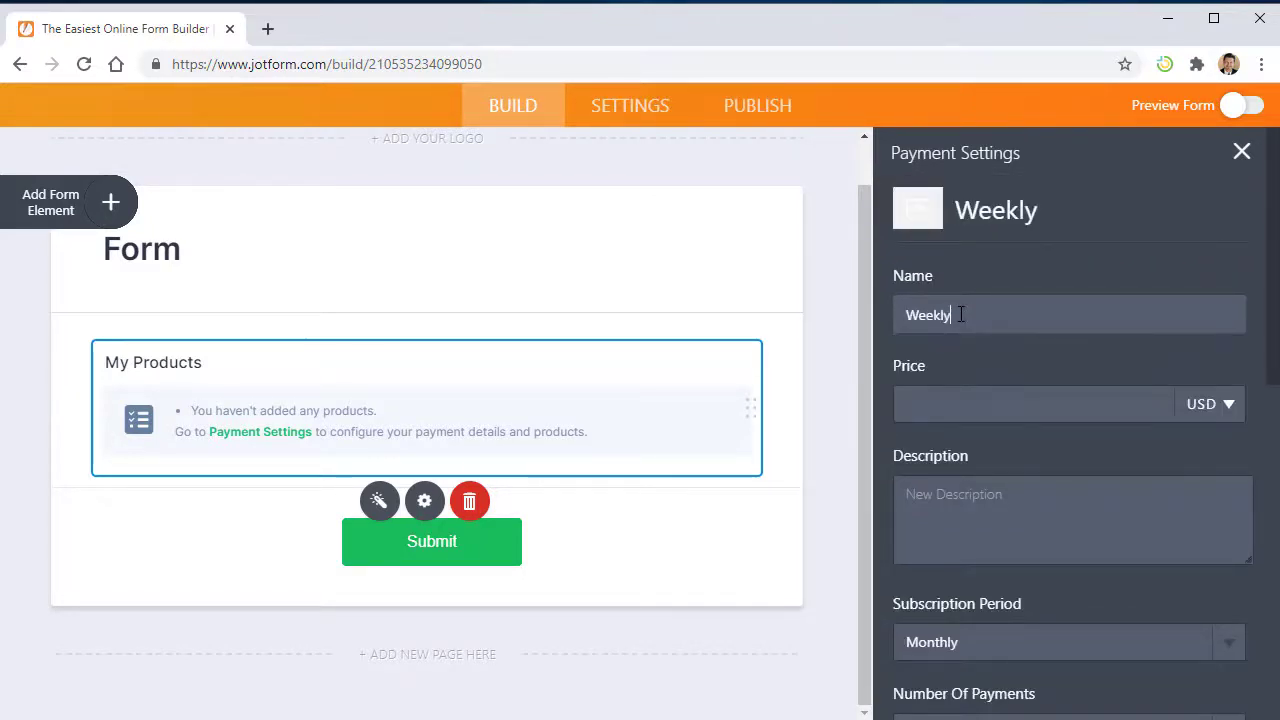
left_click(954, 401)
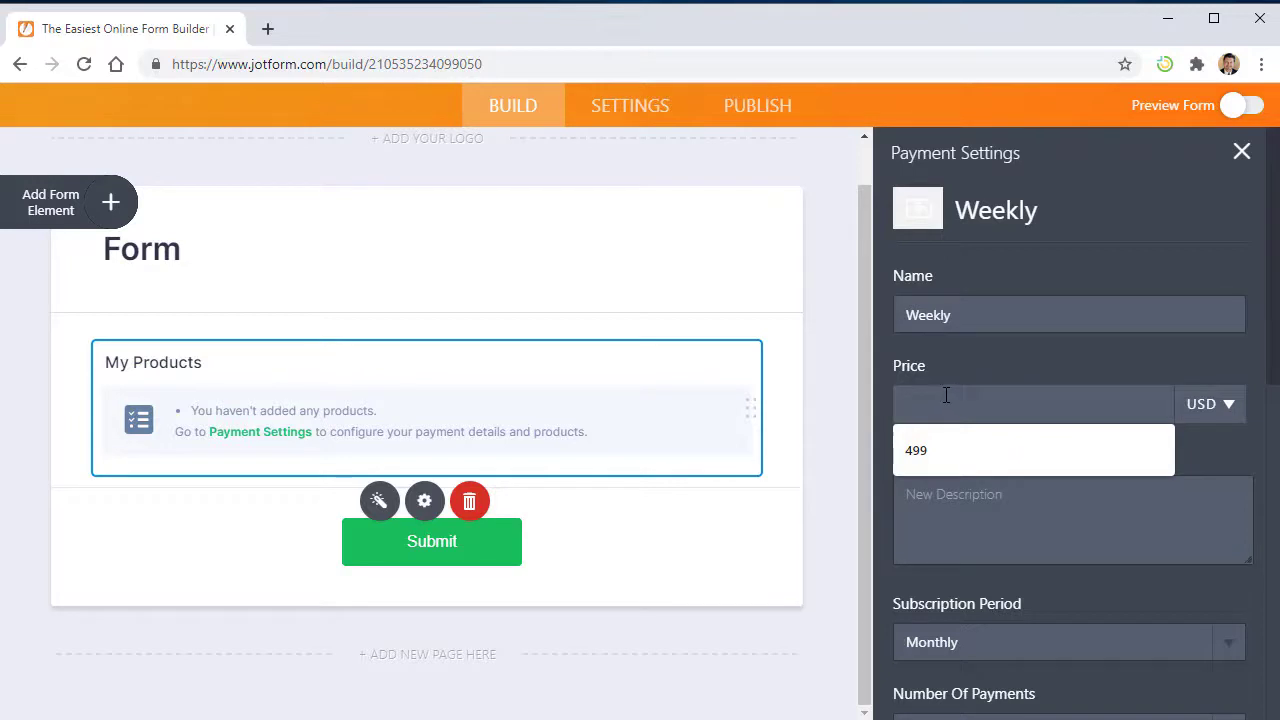
type("25.00")
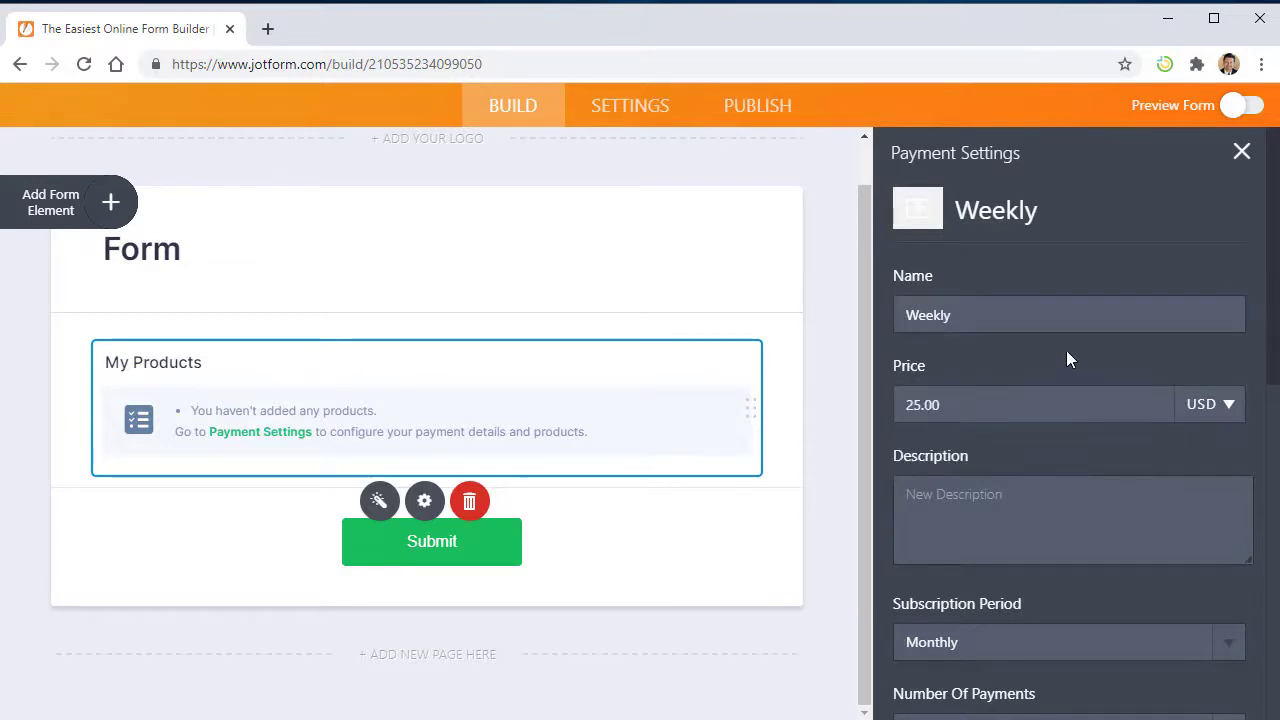
scroll(1104, 505, "down", 2)
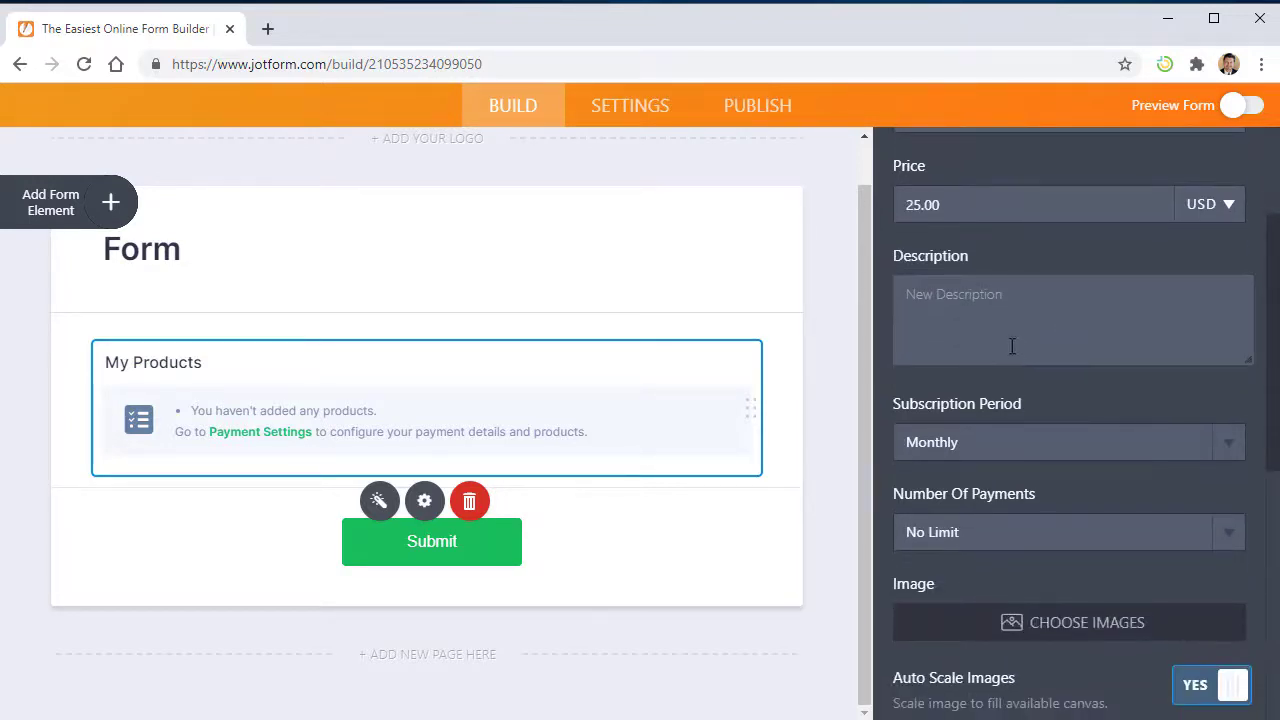
left_click(1061, 453)
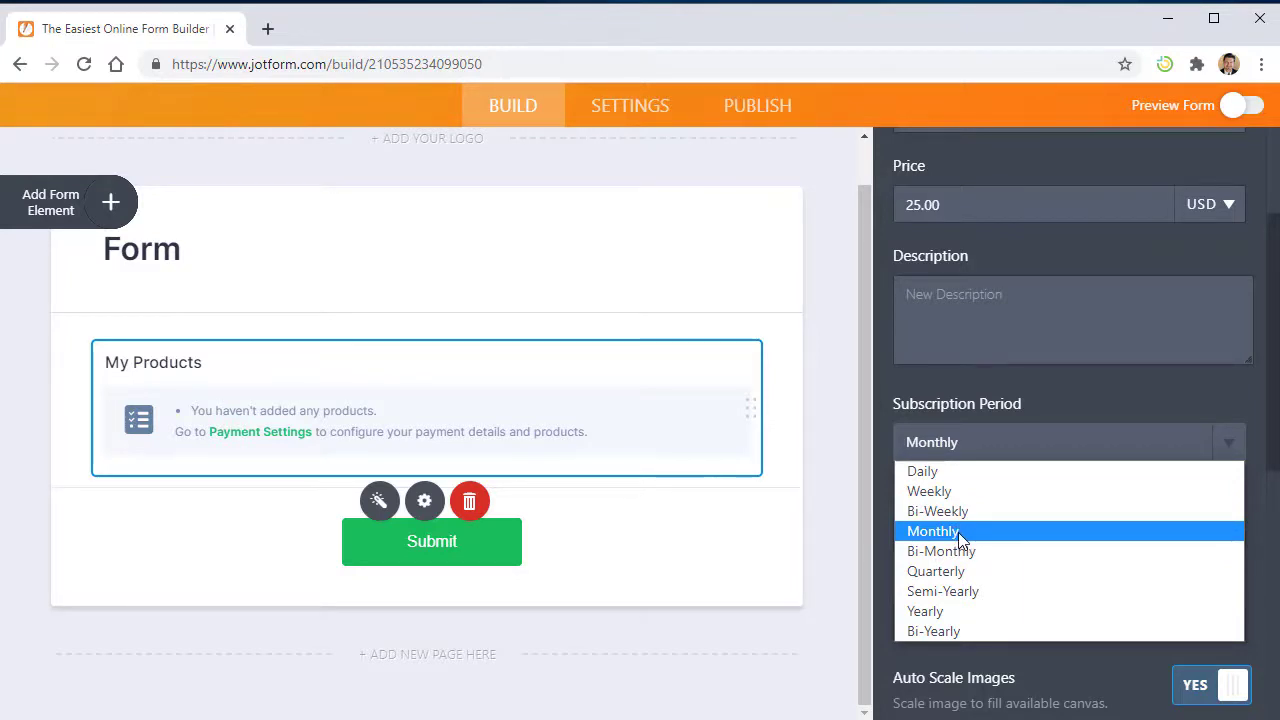
- Set the subscription period to Weekly and Number Of Payments to user-selected
left_click(946, 492)
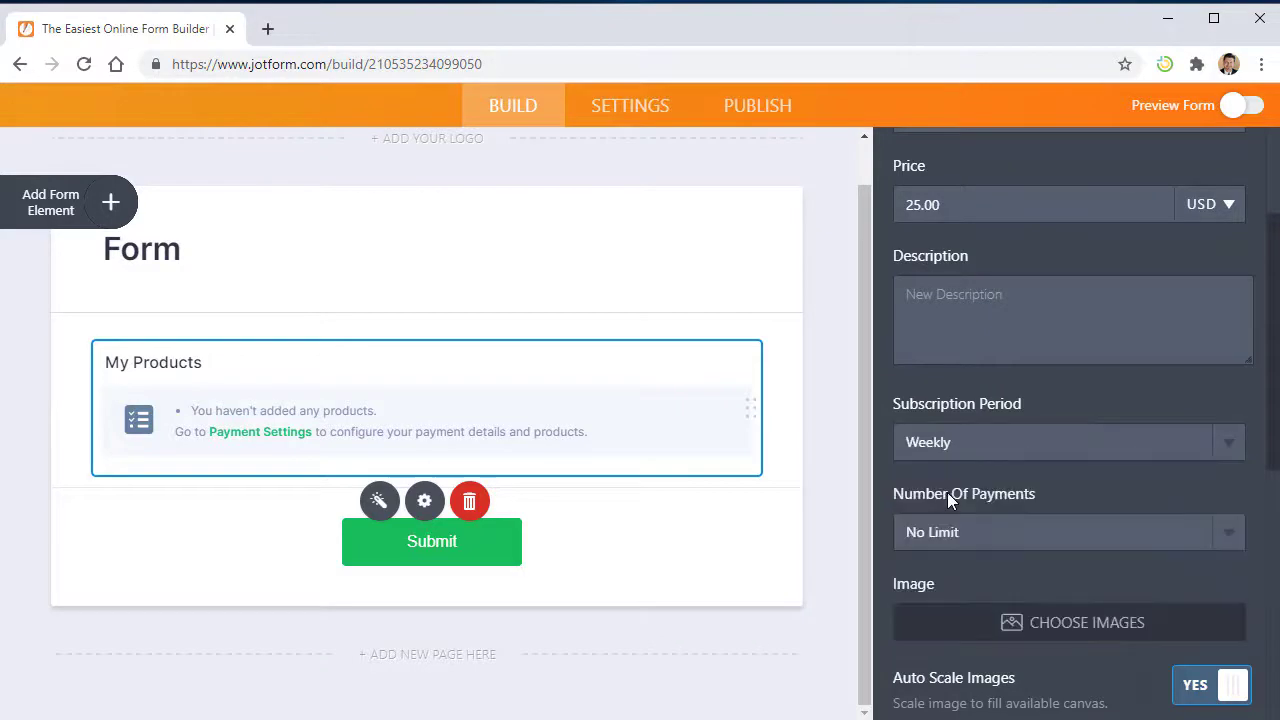
scroll(971, 500, "down", 1)
left_click(975, 440)
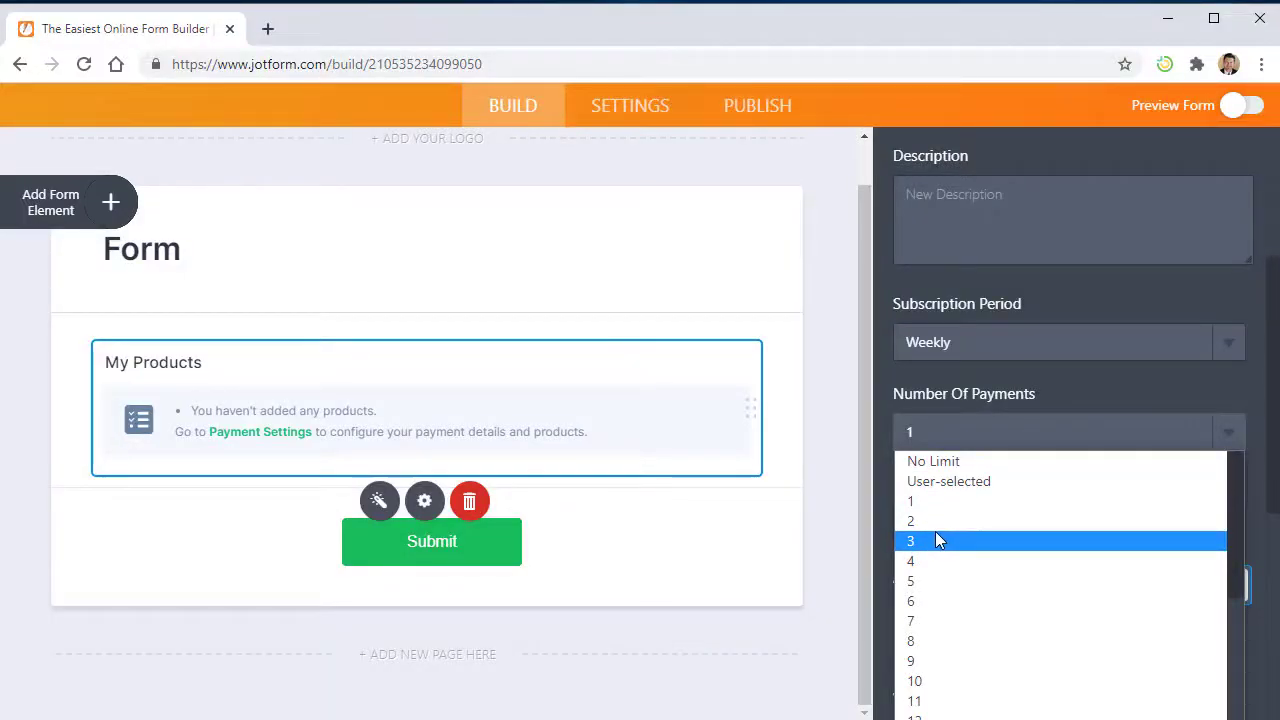
left_click(937, 481)
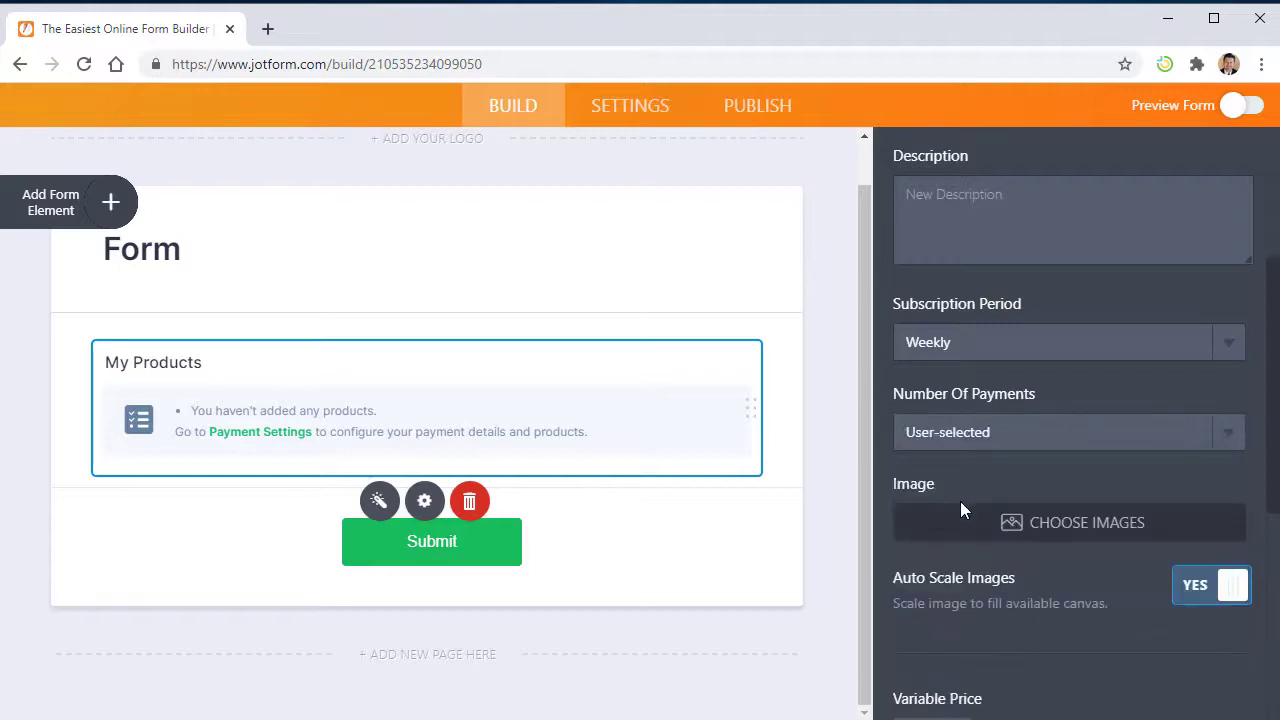
- Try the Variable Price, custom First Payment and Trial toggles, leaving all three off
scroll(960, 510, "down", 3)
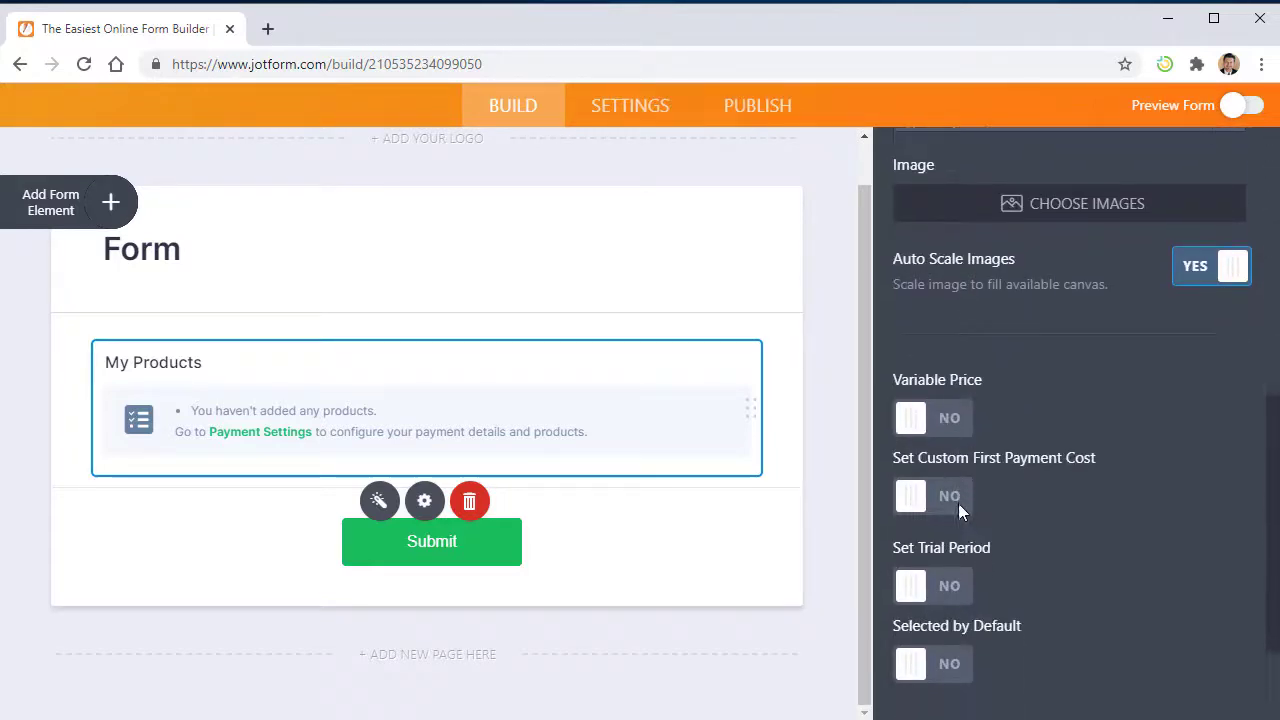
scroll(958, 503, "down", 1)
left_click(946, 338)
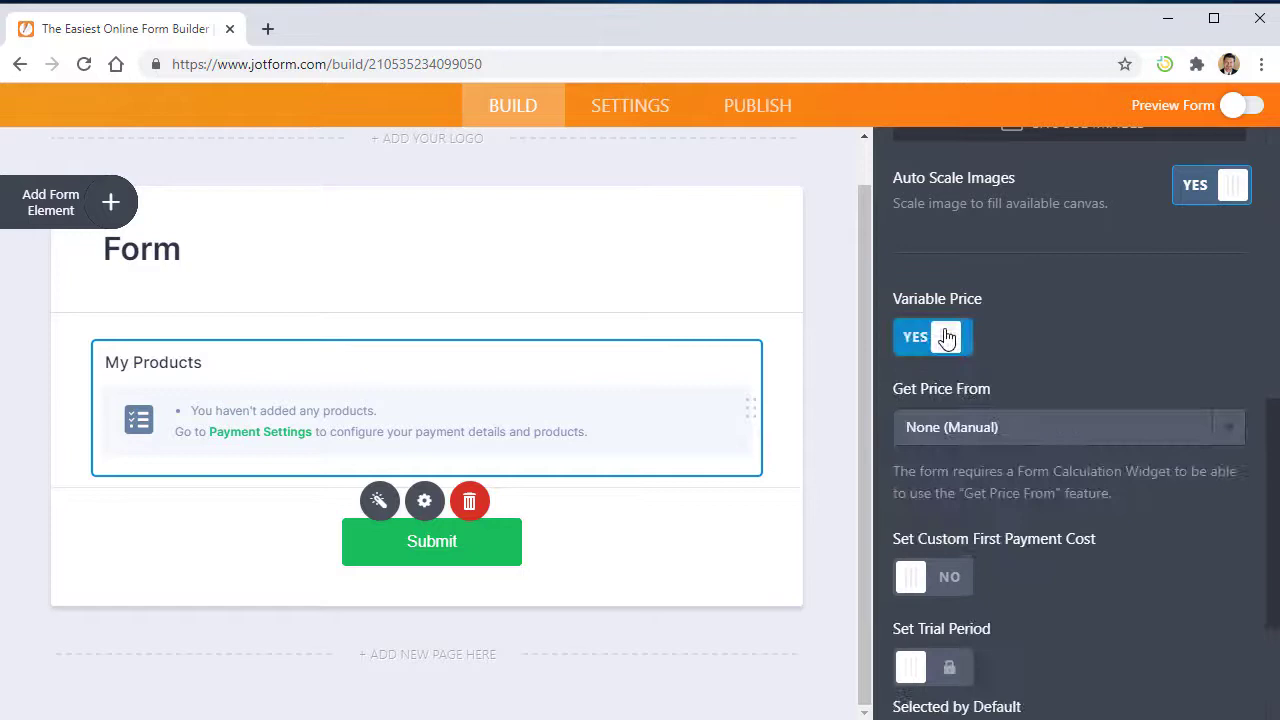
left_click(945, 427)
left_click(945, 427)
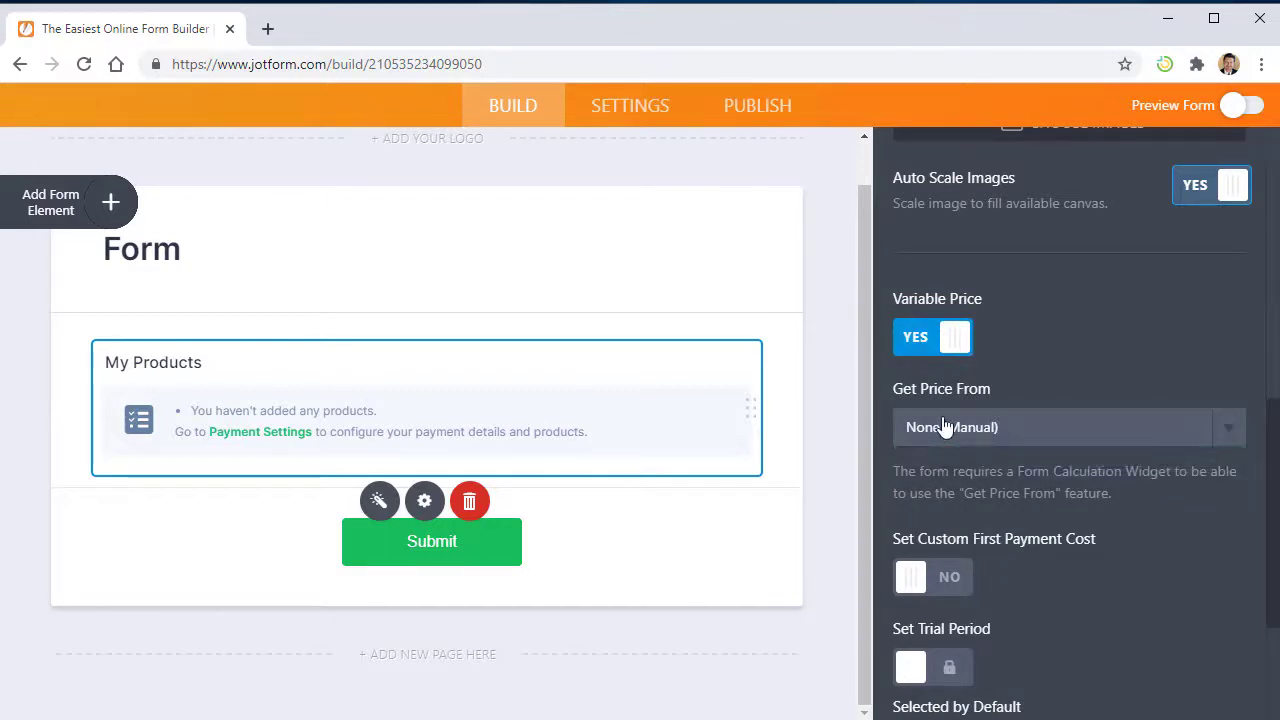
left_click(911, 350)
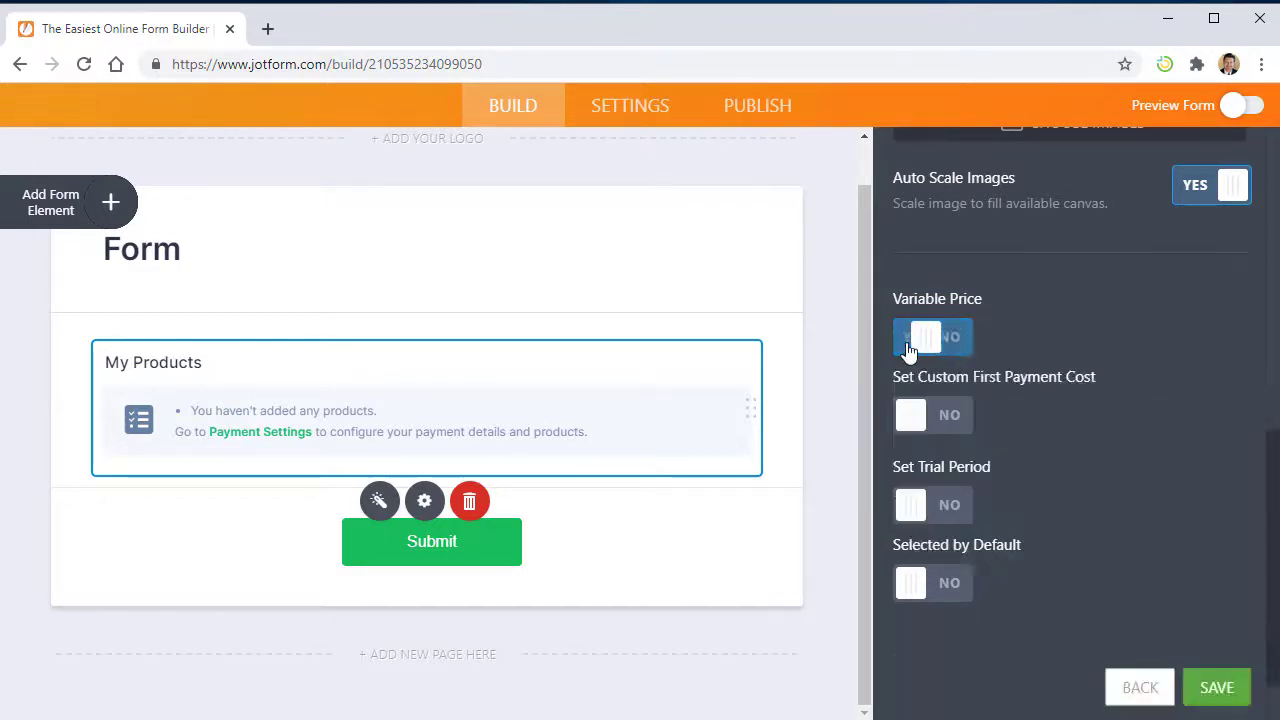
left_click(954, 416)
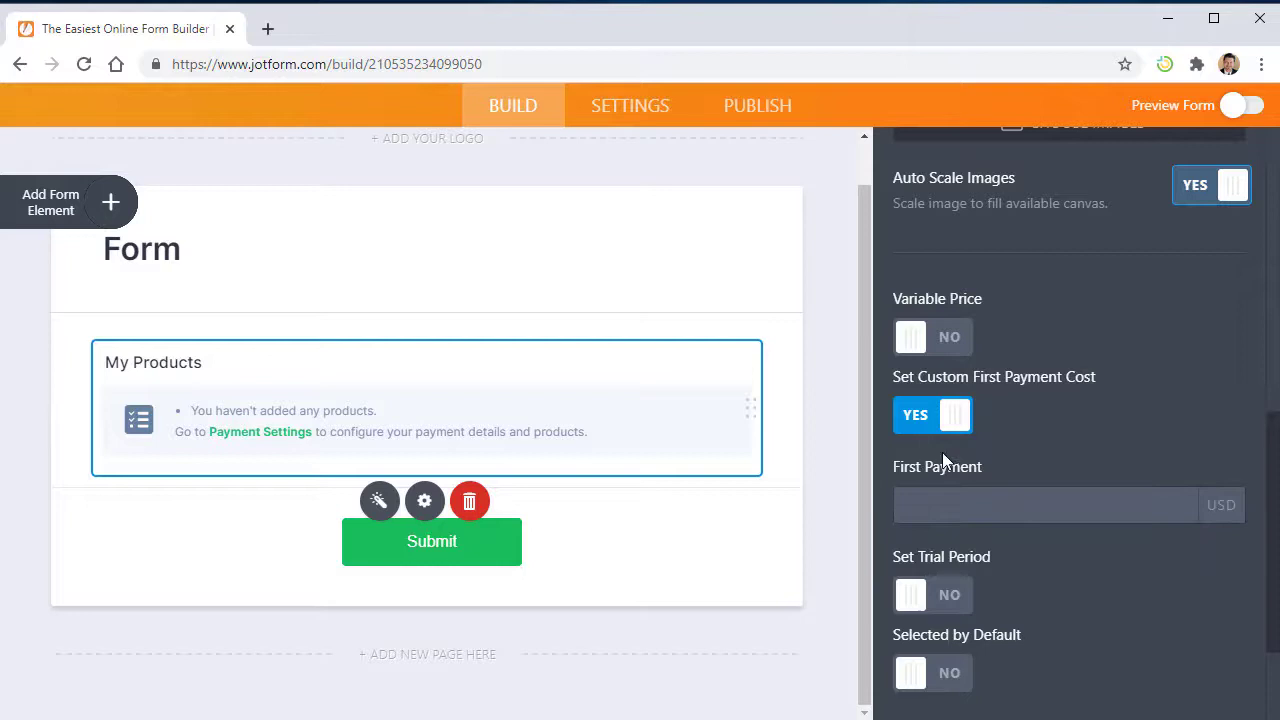
left_click(932, 418)
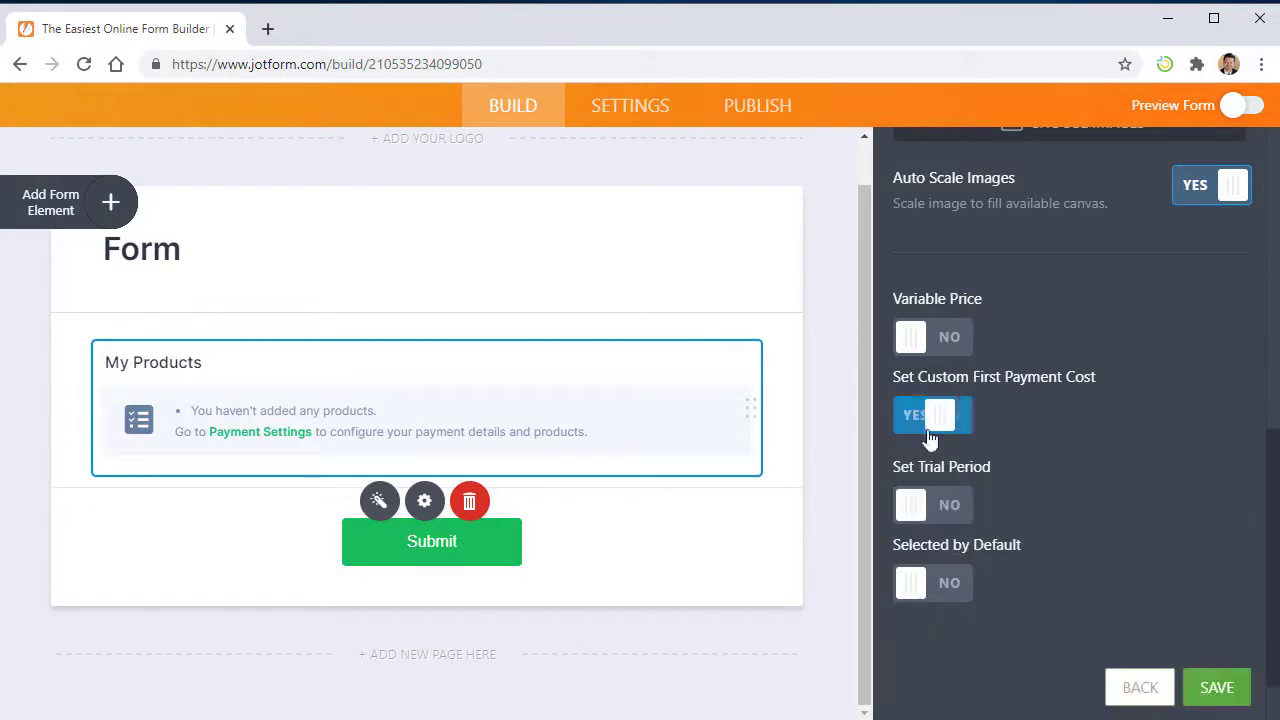
left_click(952, 508)
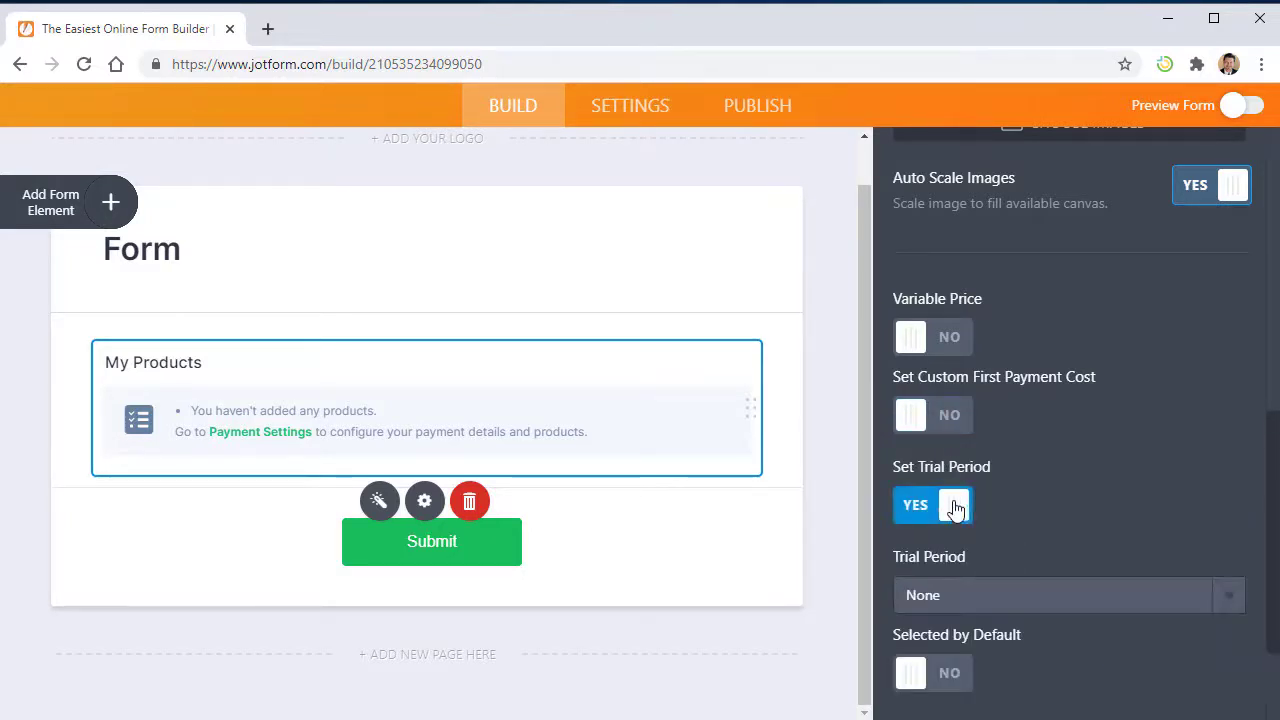
left_click(943, 603)
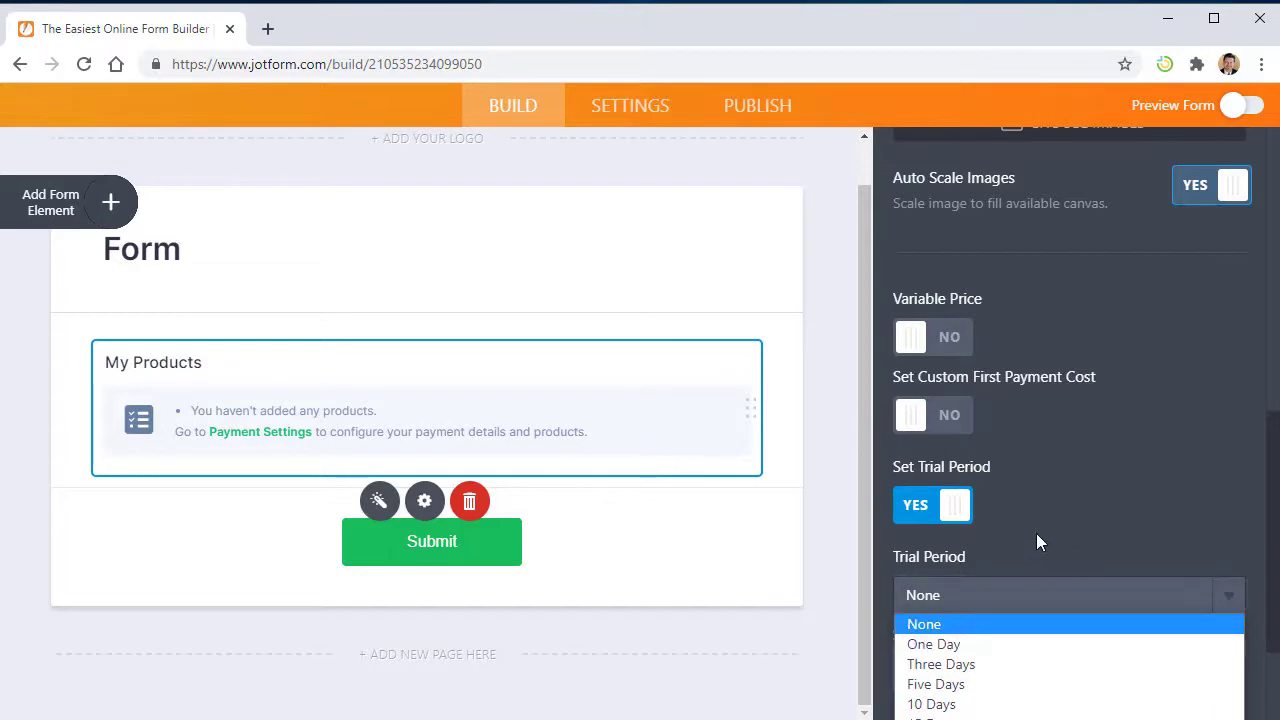
left_click(1038, 529)
left_click(940, 506)
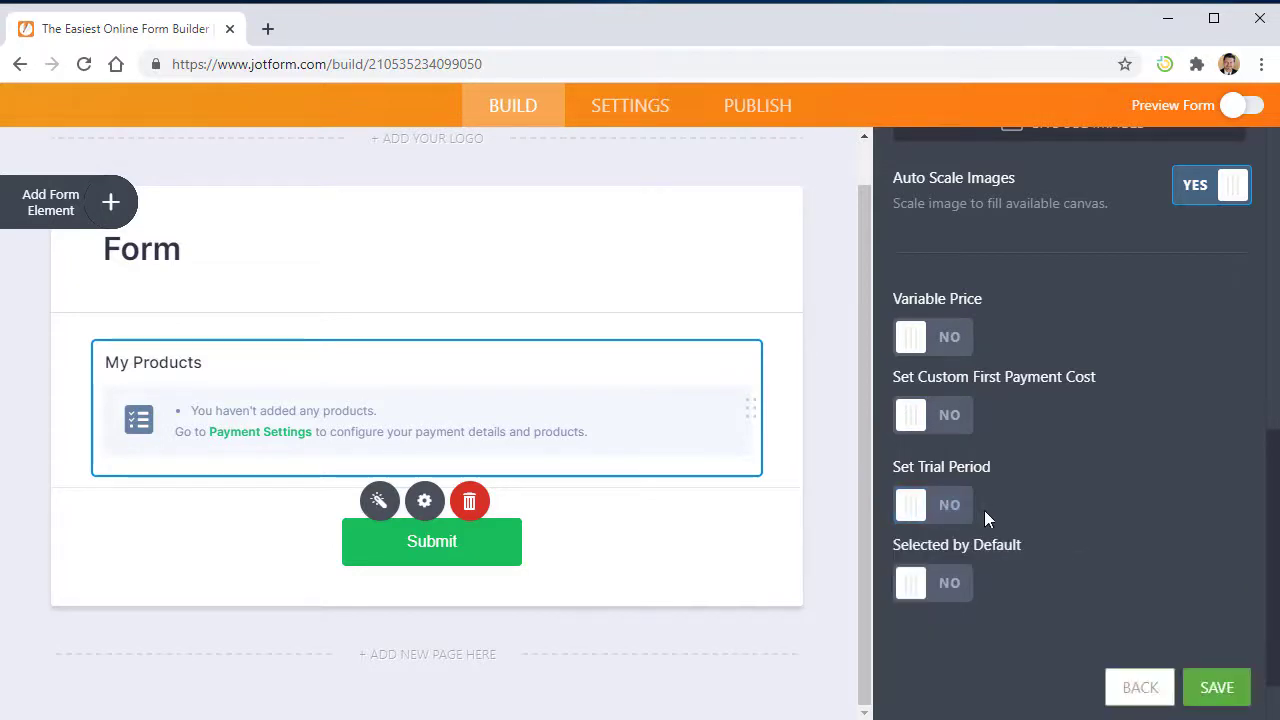
- Make the Weekly subscription selected by default and save it
scroll(984, 510, "down", 1)
left_click(952, 510)
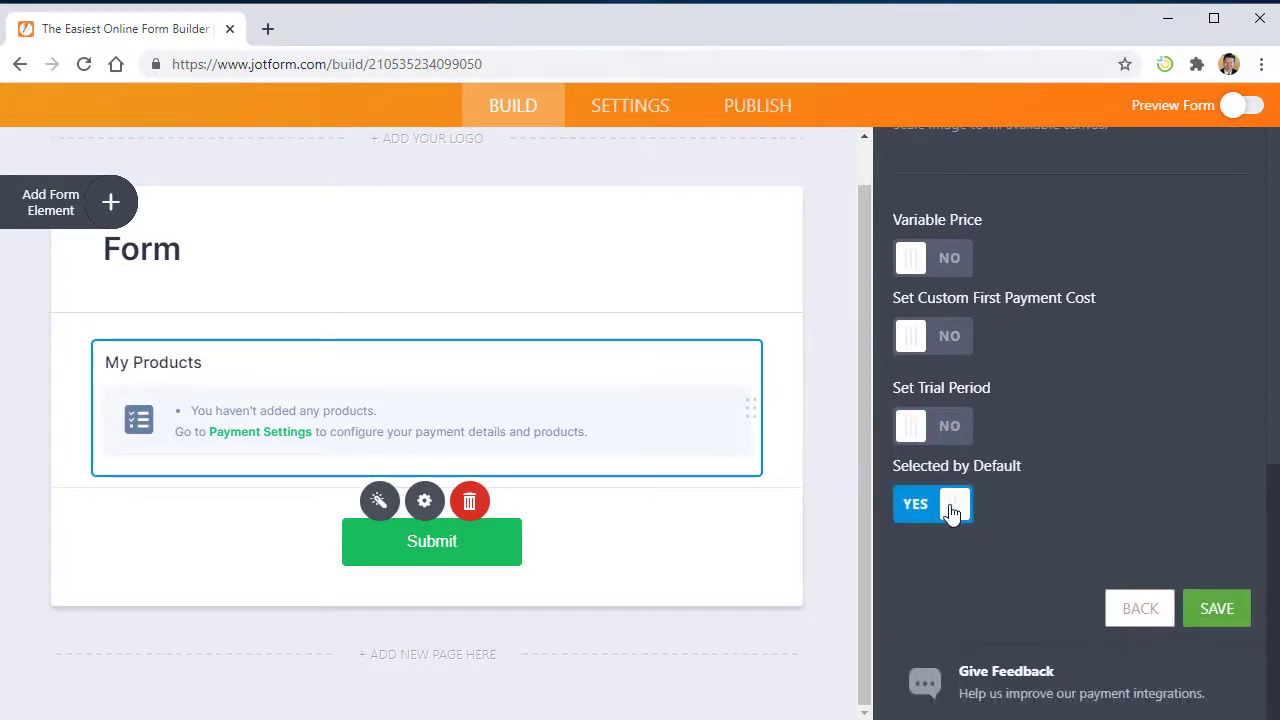
scroll(952, 510, "up", 10)
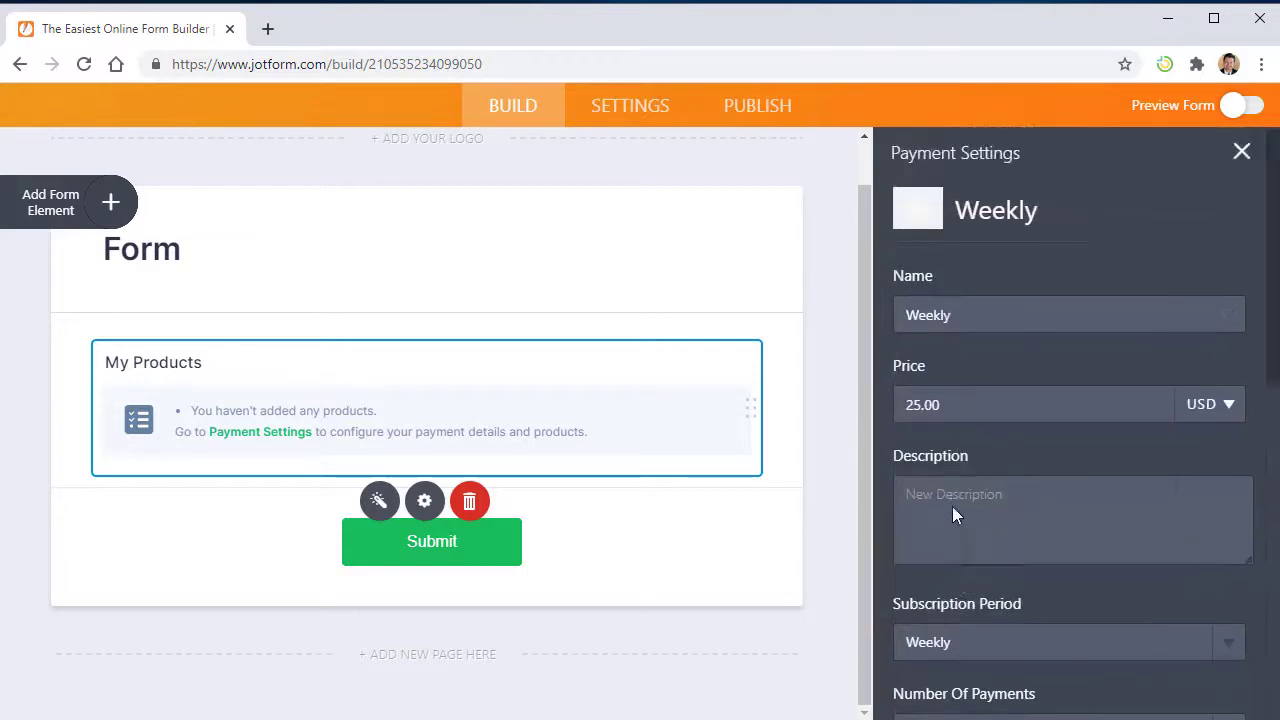
scroll(952, 510, "down", 10)
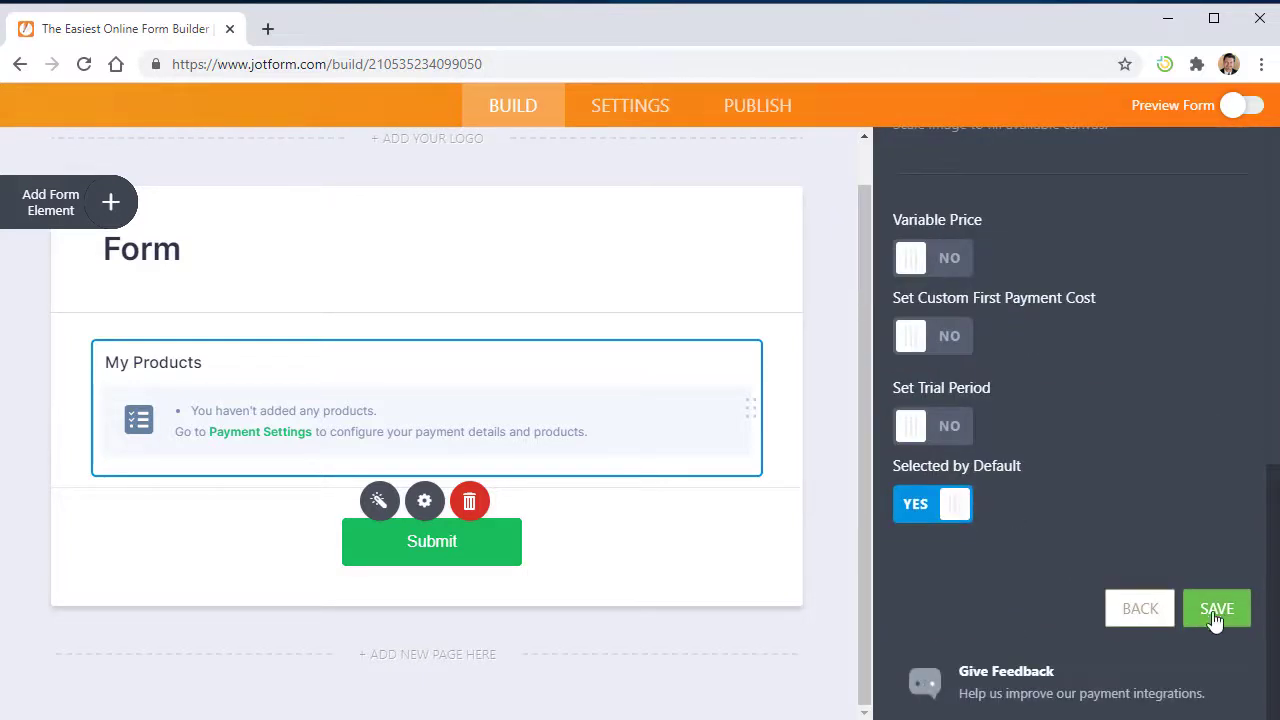
left_click(1213, 608)
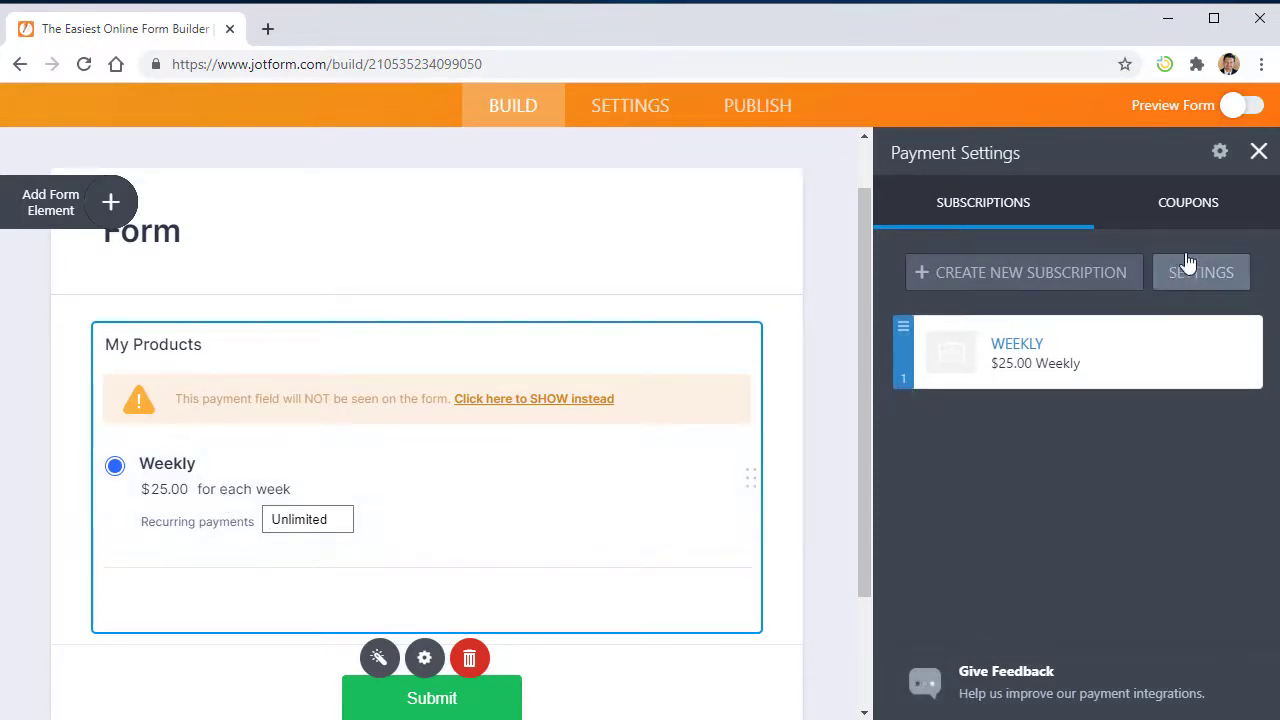
- Turn on Preview Form to see the form as a customer would
left_click(1245, 108)
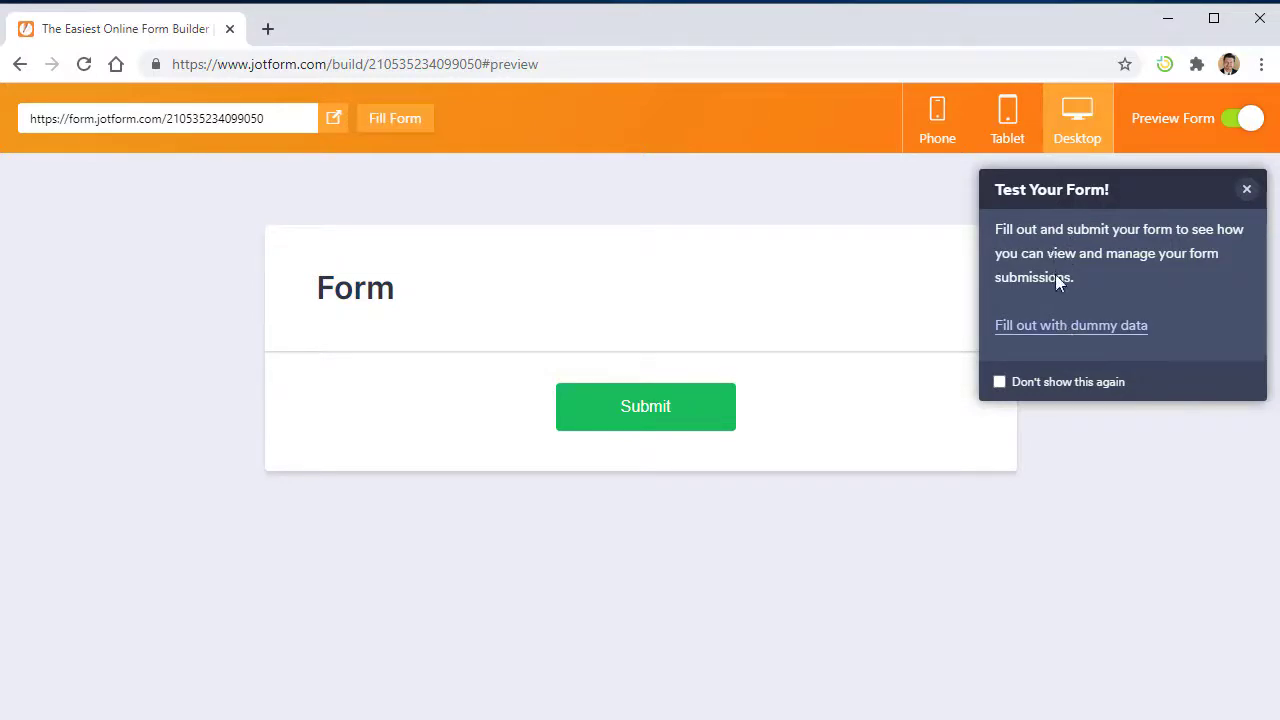
- Return to the builder and make the hidden Weekly payment field show on the form
left_click(1246, 190)
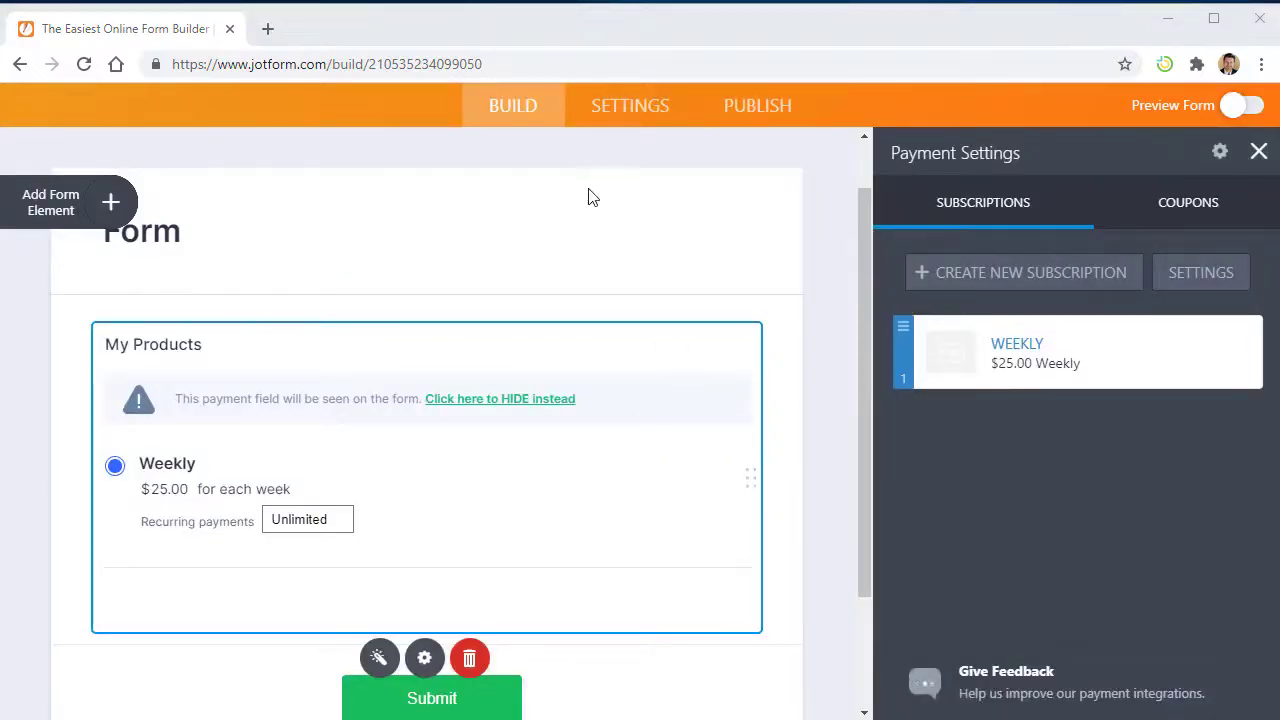
left_click(465, 402)
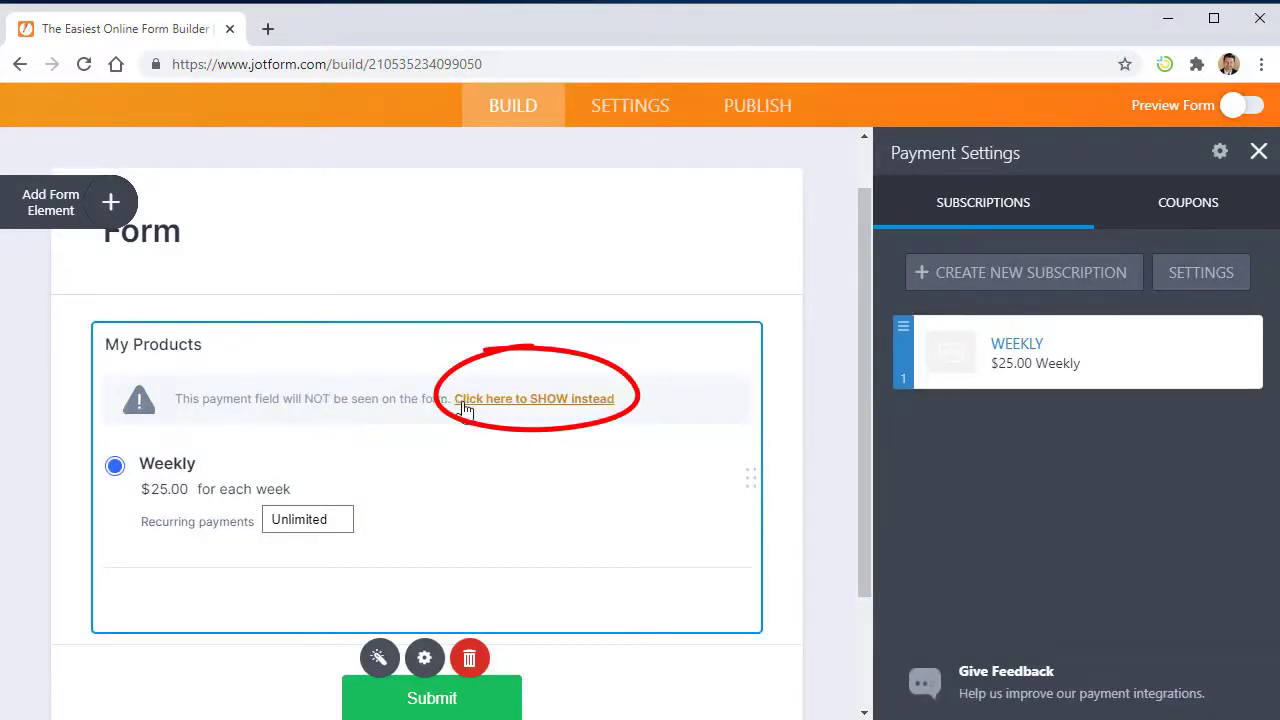
left_click(528, 400)
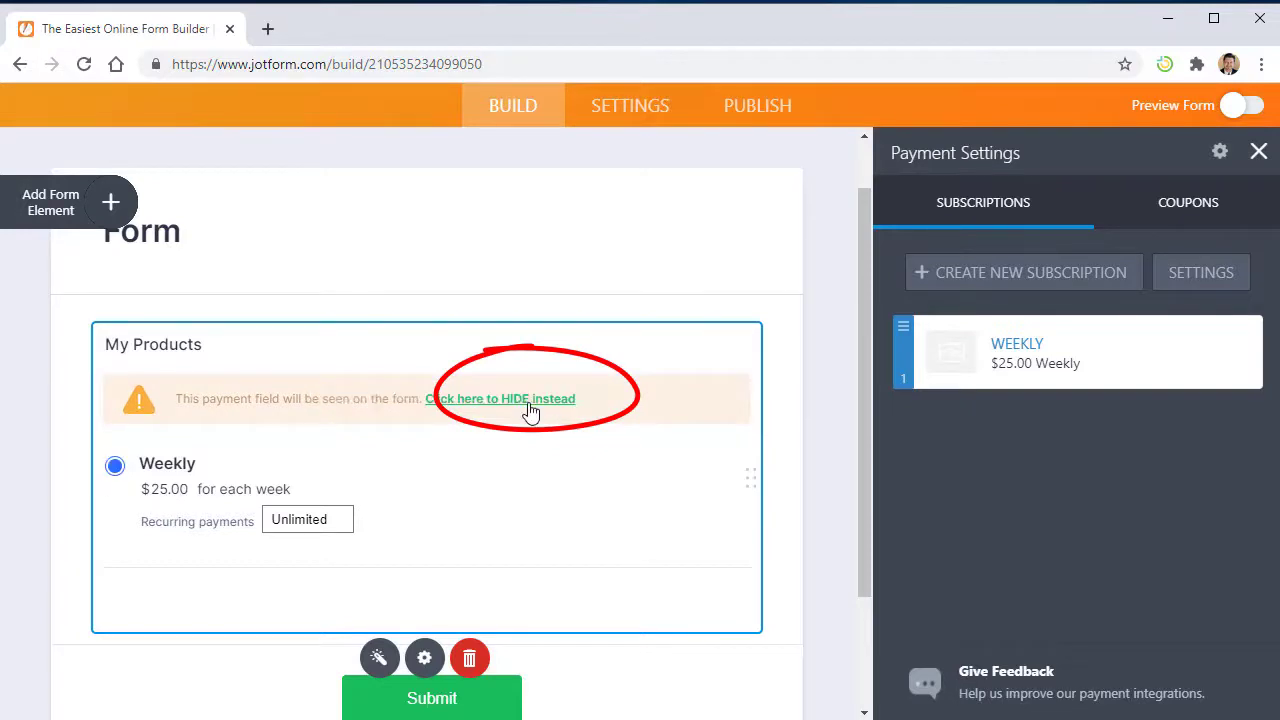
- Preview the form and choose 4 recurring payments for the Weekly subscription
left_click(1242, 105)
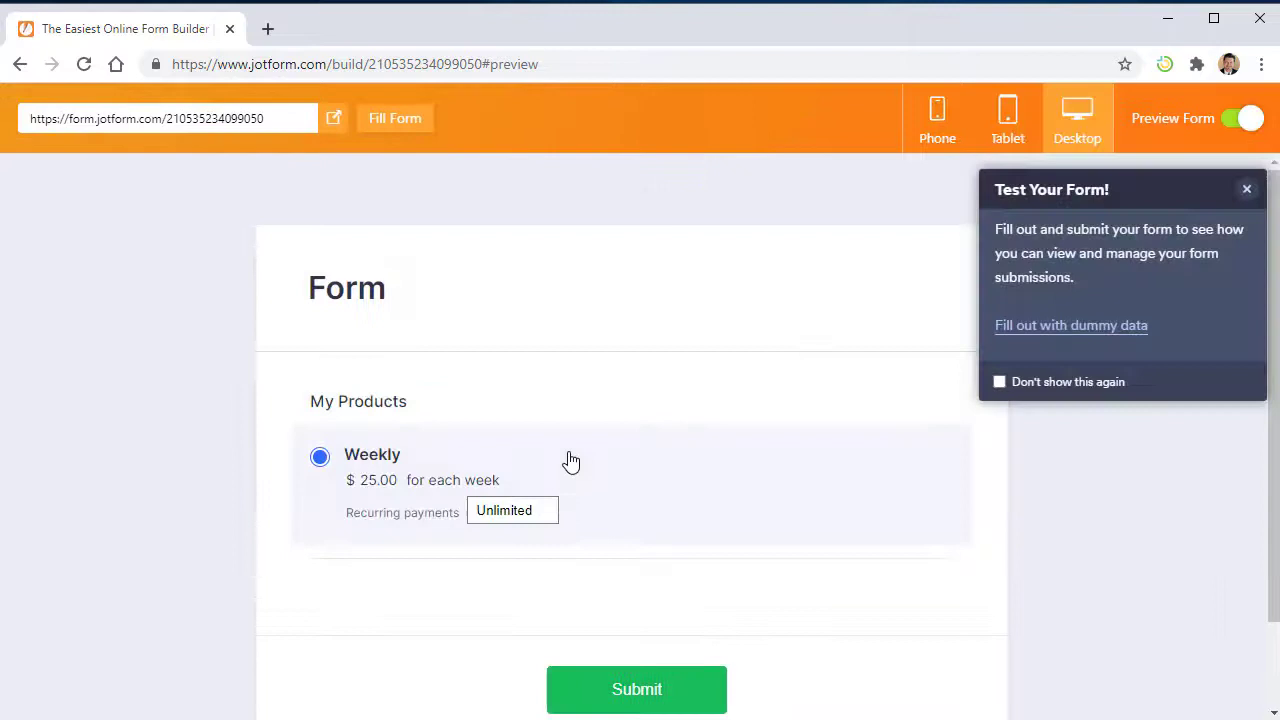
scroll(562, 458, "down", 1)
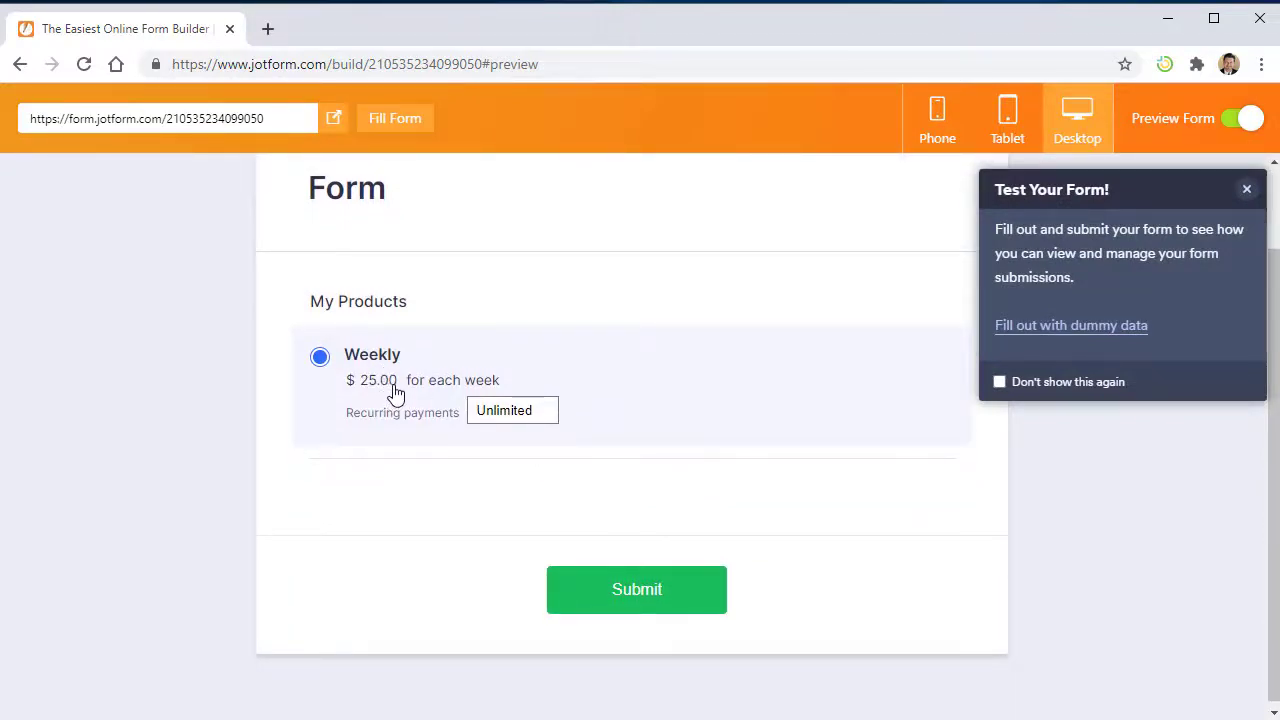
left_click(503, 413)
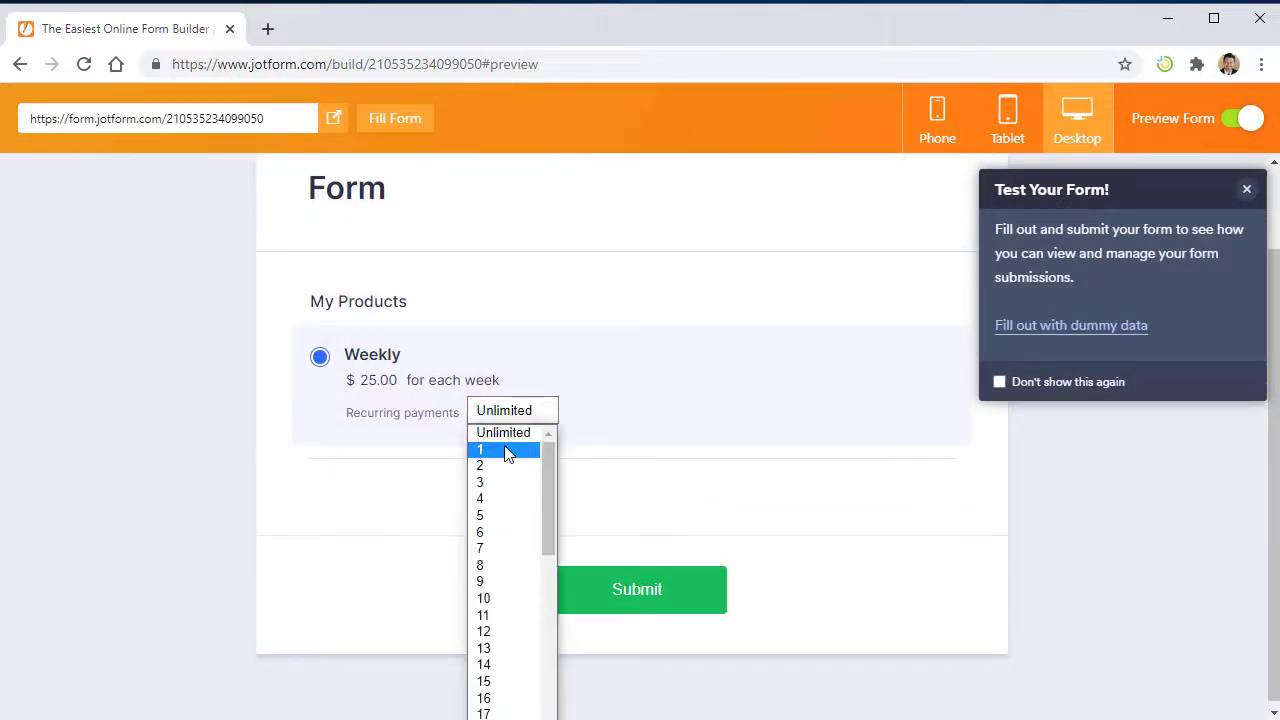
left_click(489, 499)
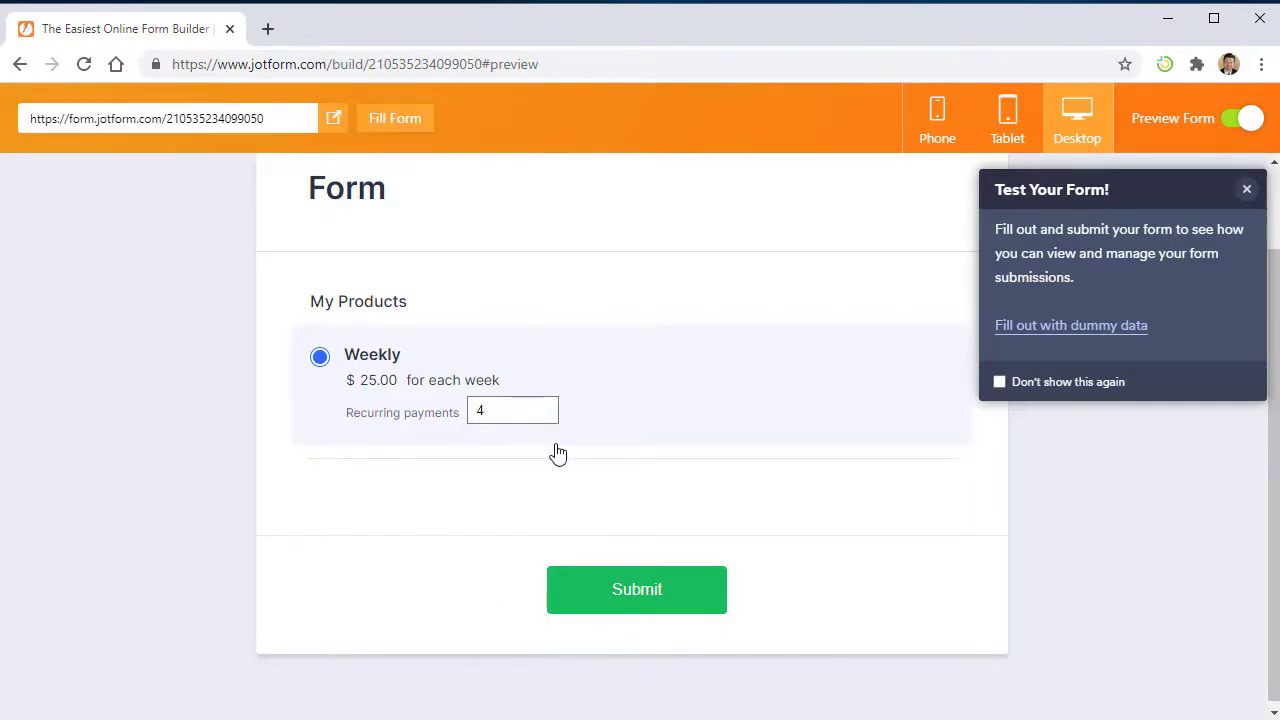
left_click(1246, 192)
- Change the Weekly subscription's Number Of Payments to No Limit, save, and preview again
left_click(1245, 119)
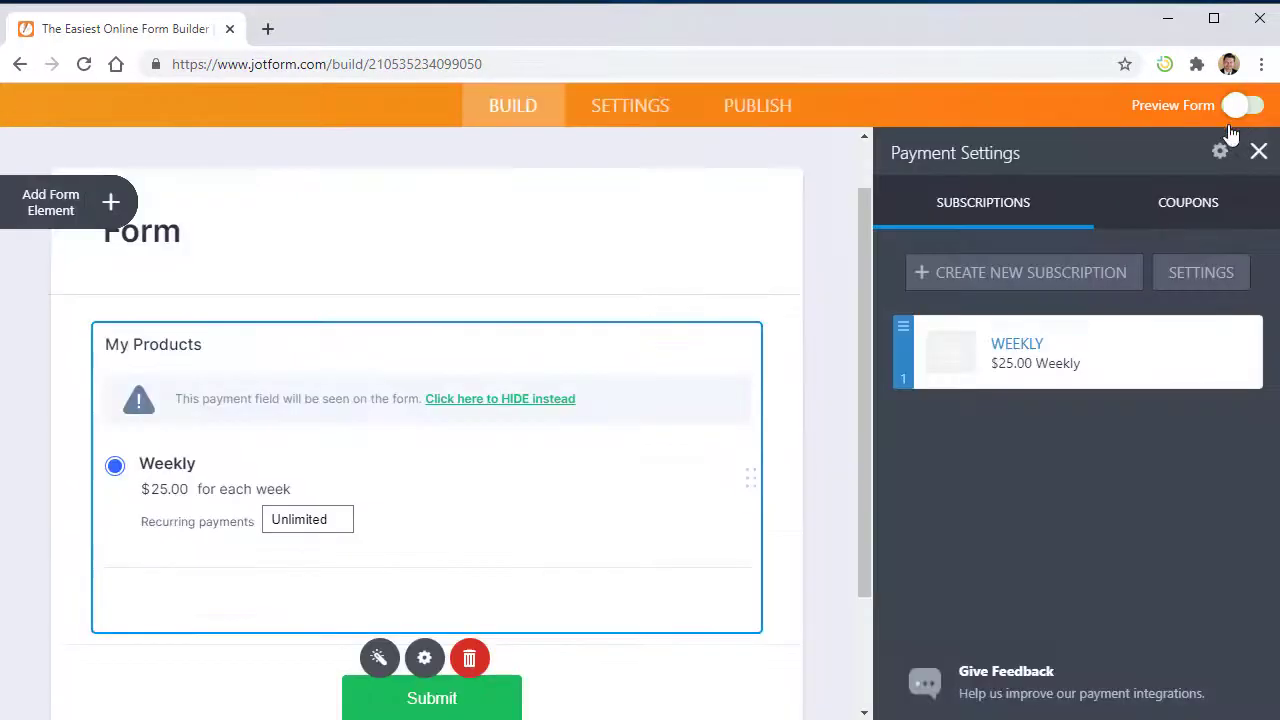
left_click(1229, 357)
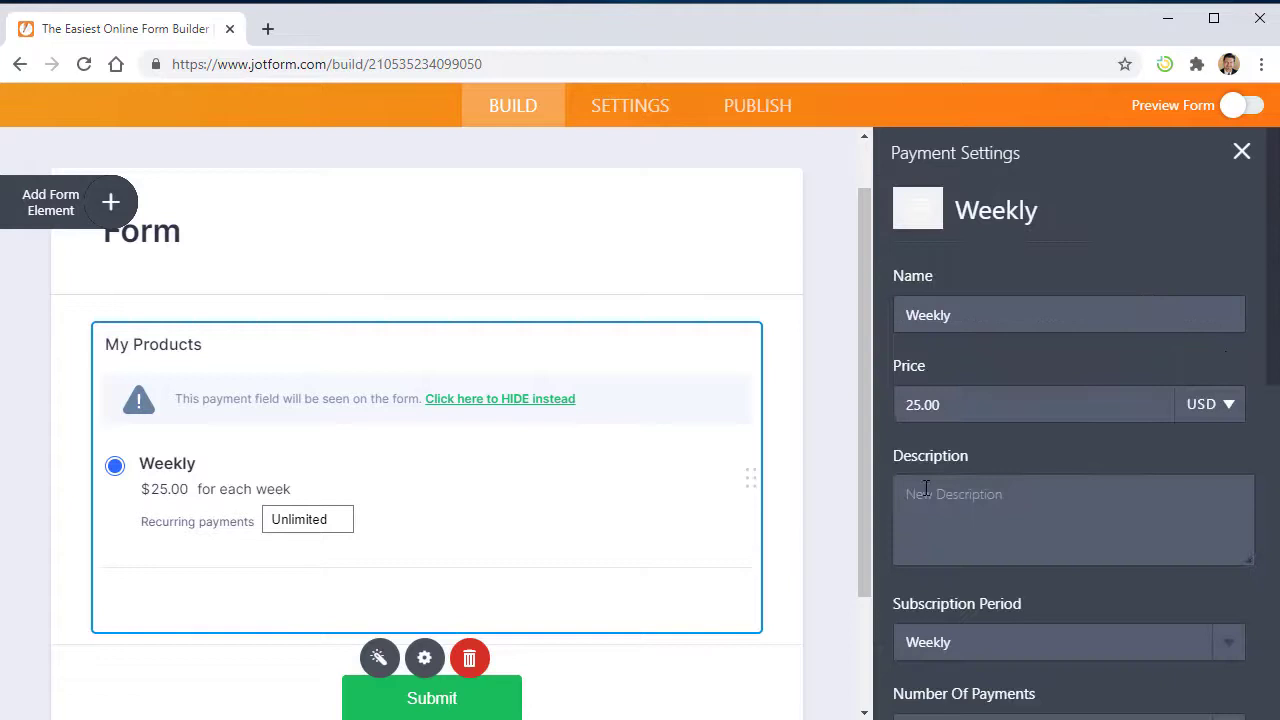
scroll(960, 488, "down", 3)
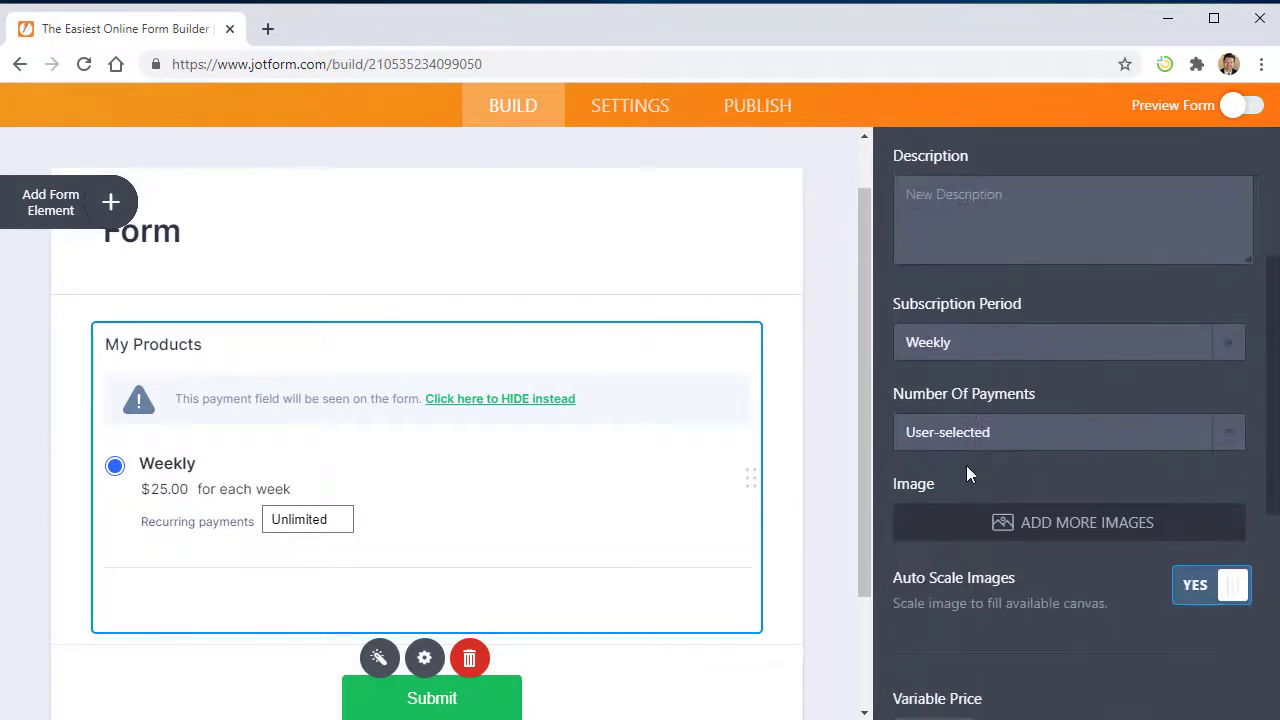
left_click(975, 440)
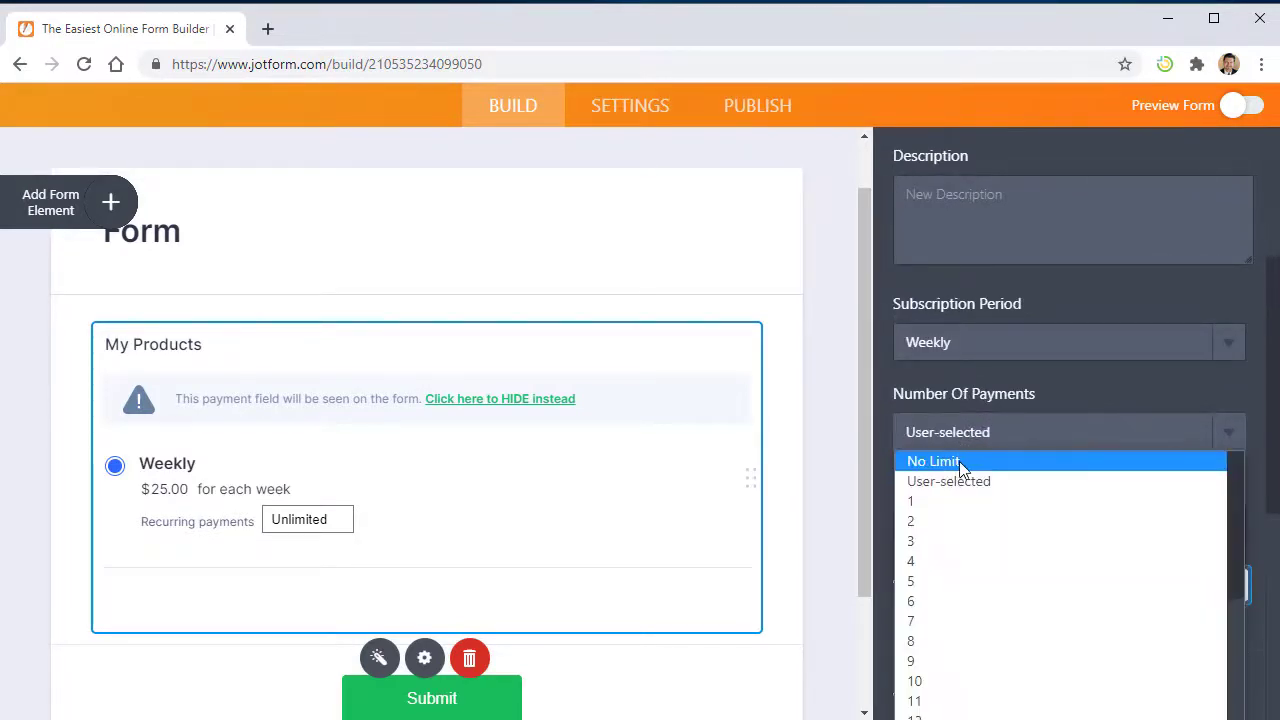
left_click(959, 461)
scroll(962, 462, "down", 5)
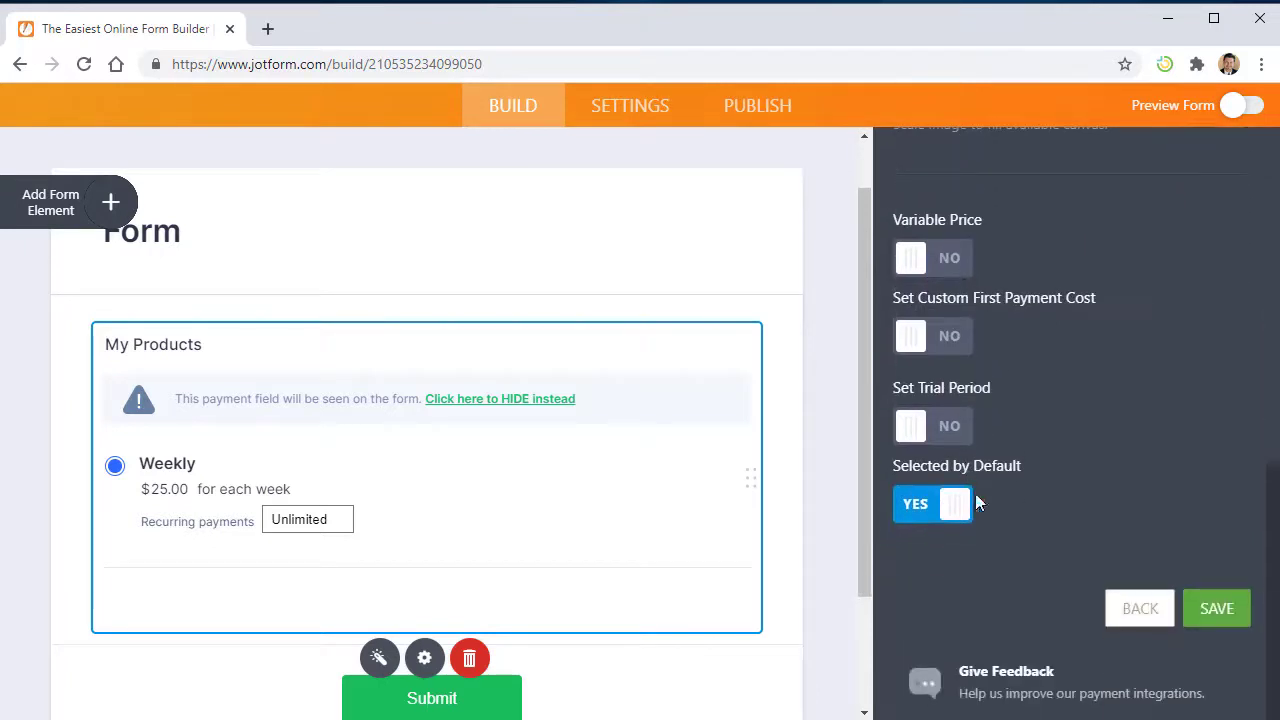
left_click(1219, 606)
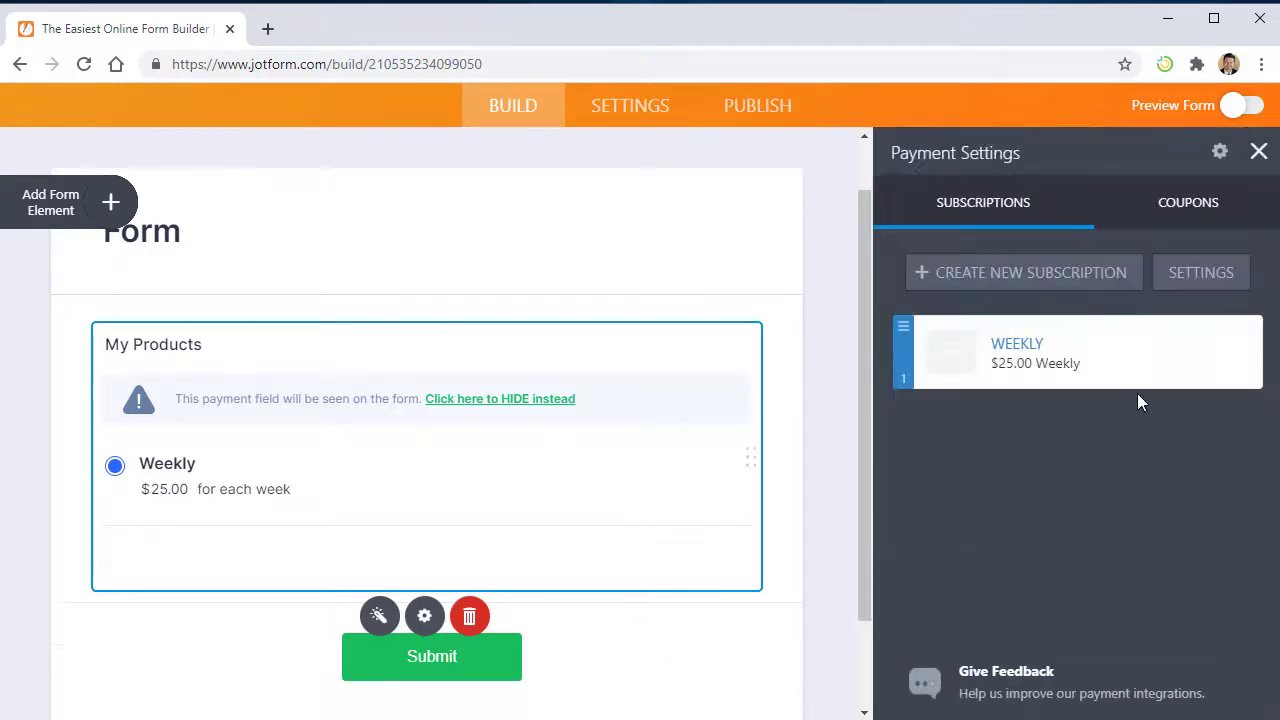
left_click(1245, 106)
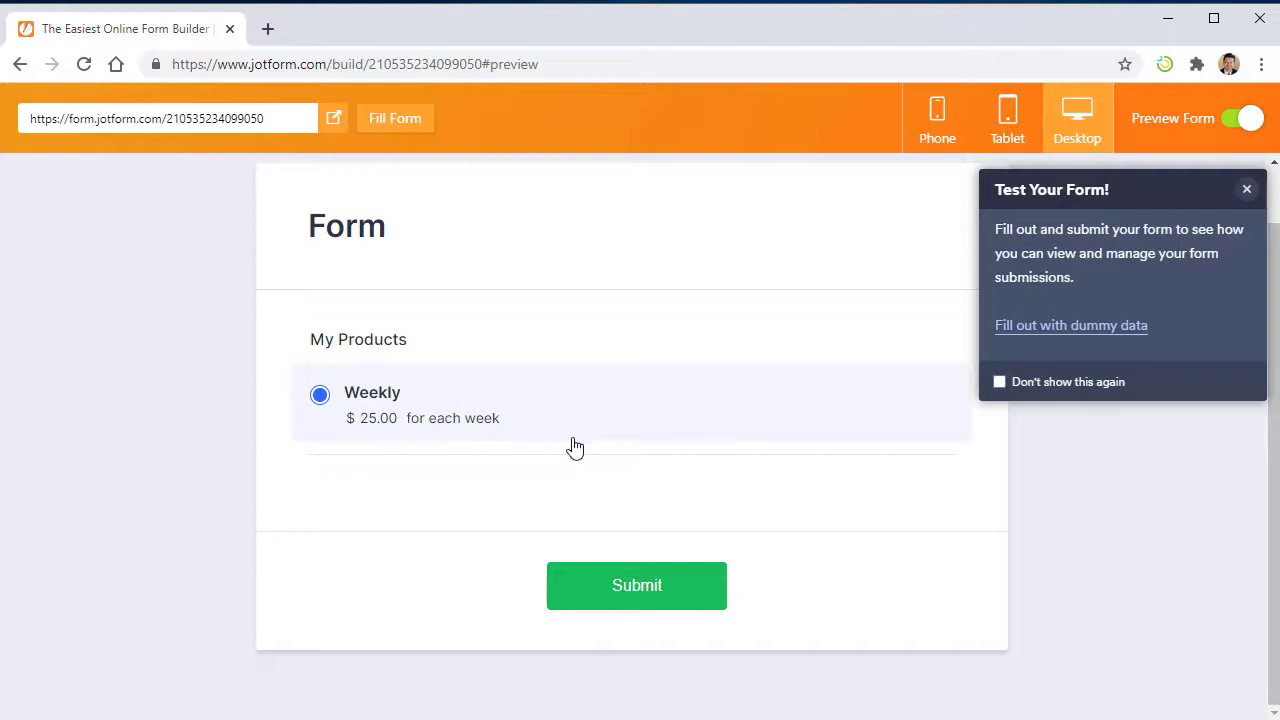
- Leave the preview and look through the product list settings, then return to the subscriptions list
left_click(1246, 189)
left_click(1245, 118)
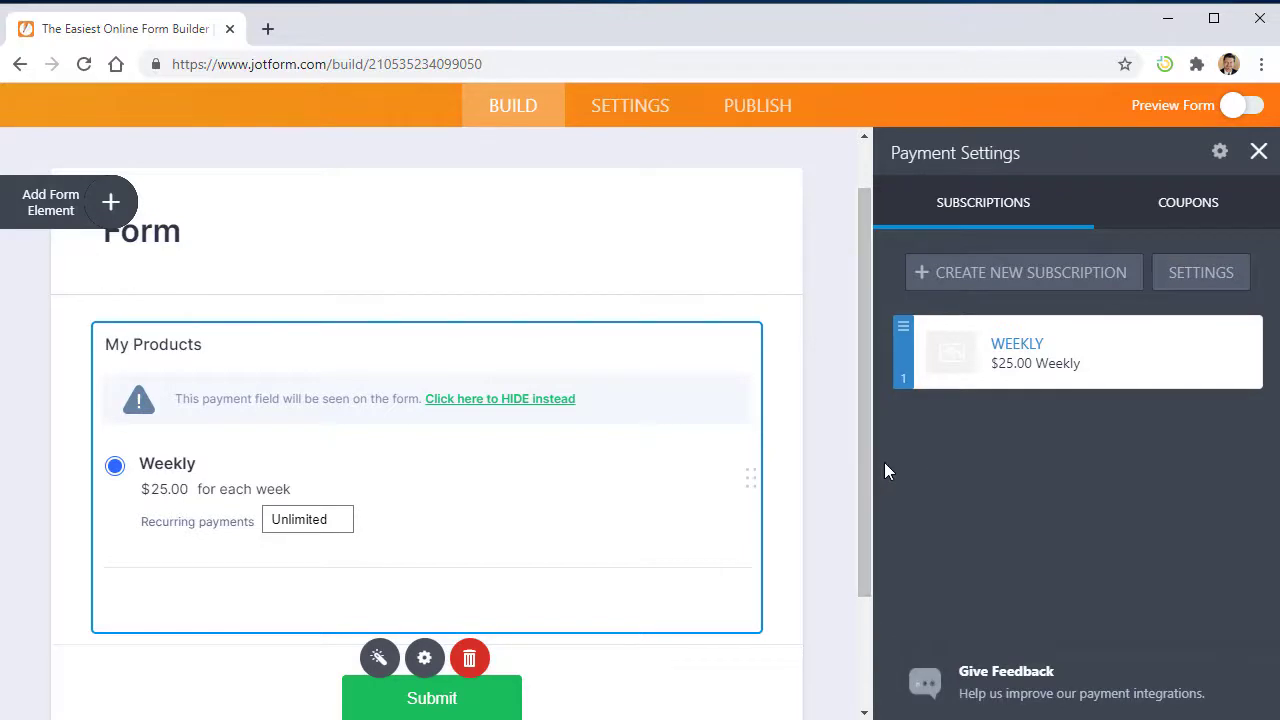
left_click(1208, 276)
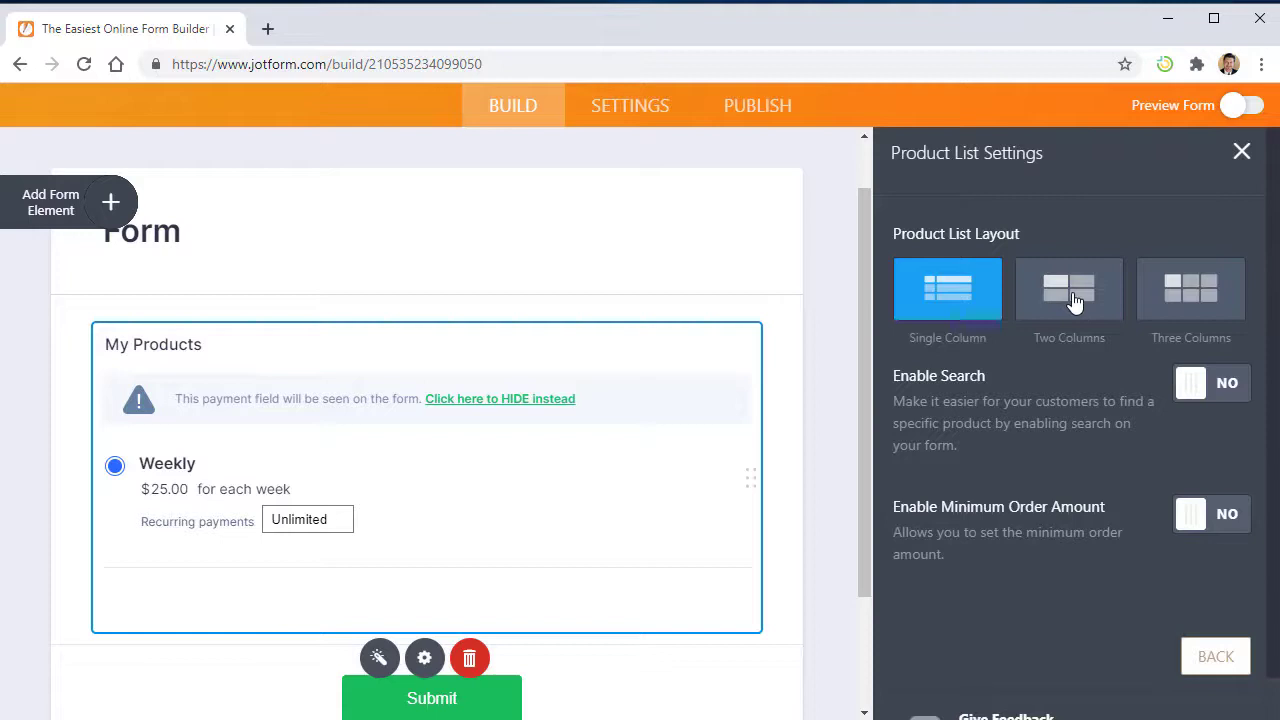
left_click(1241, 152)
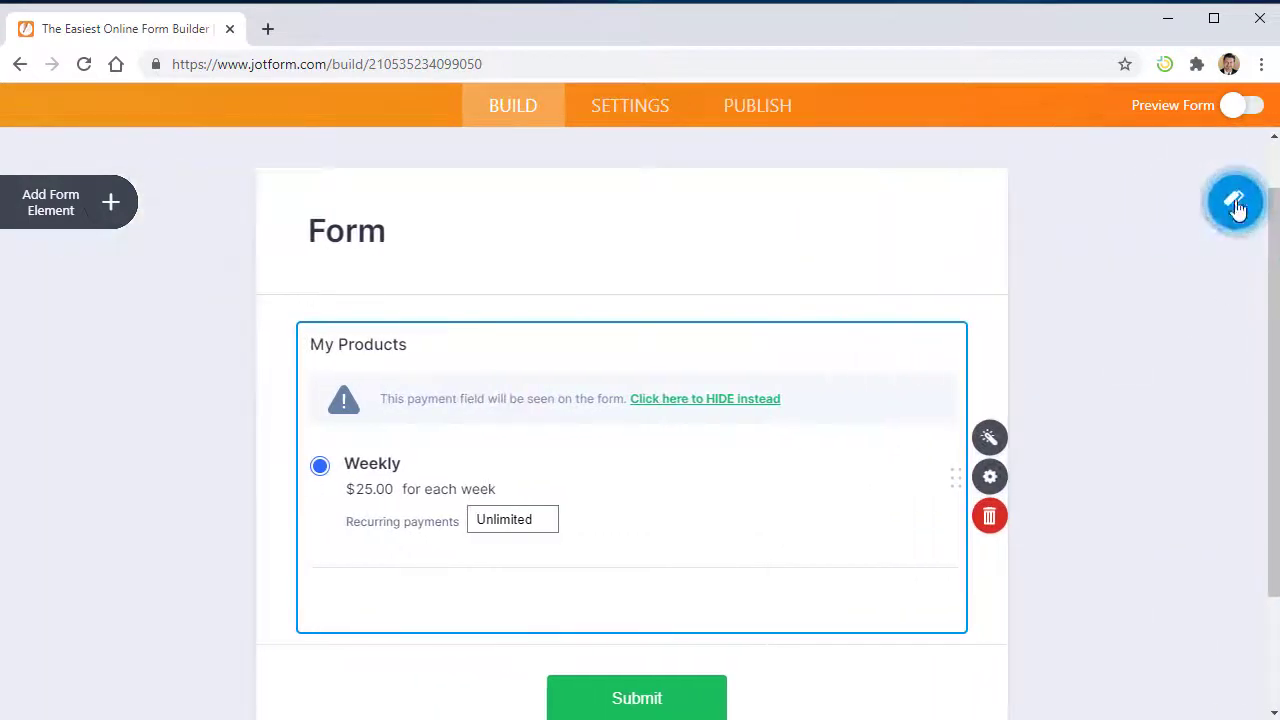
left_click(987, 438)
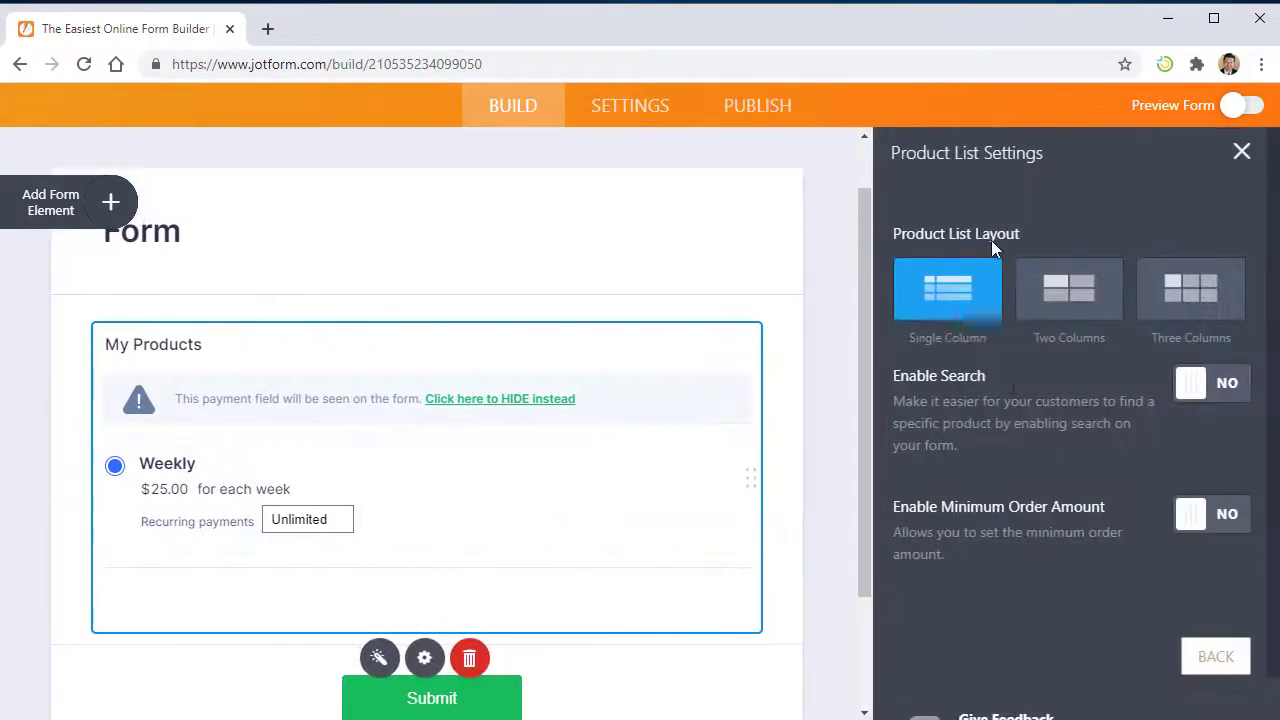
left_click(1208, 662)
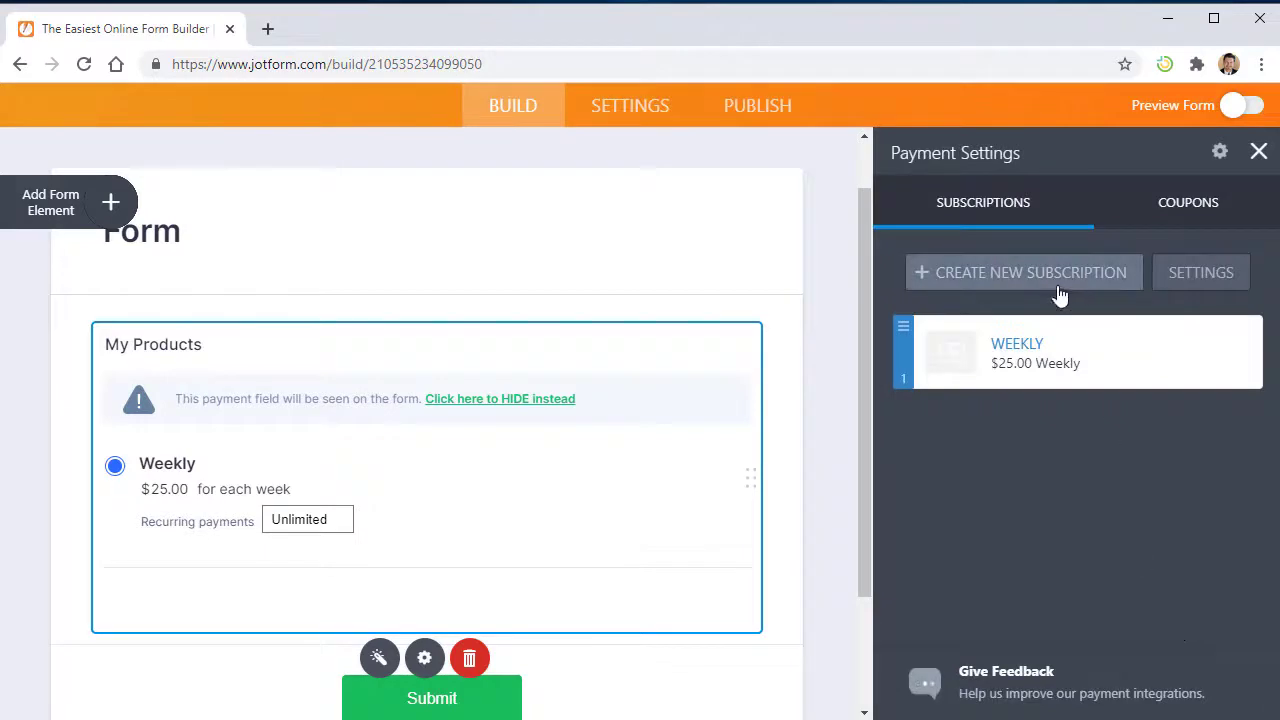
- Duplicate the Weekly subscription twice to create Weekly 2 and Weekly 3
left_click(1193, 352)
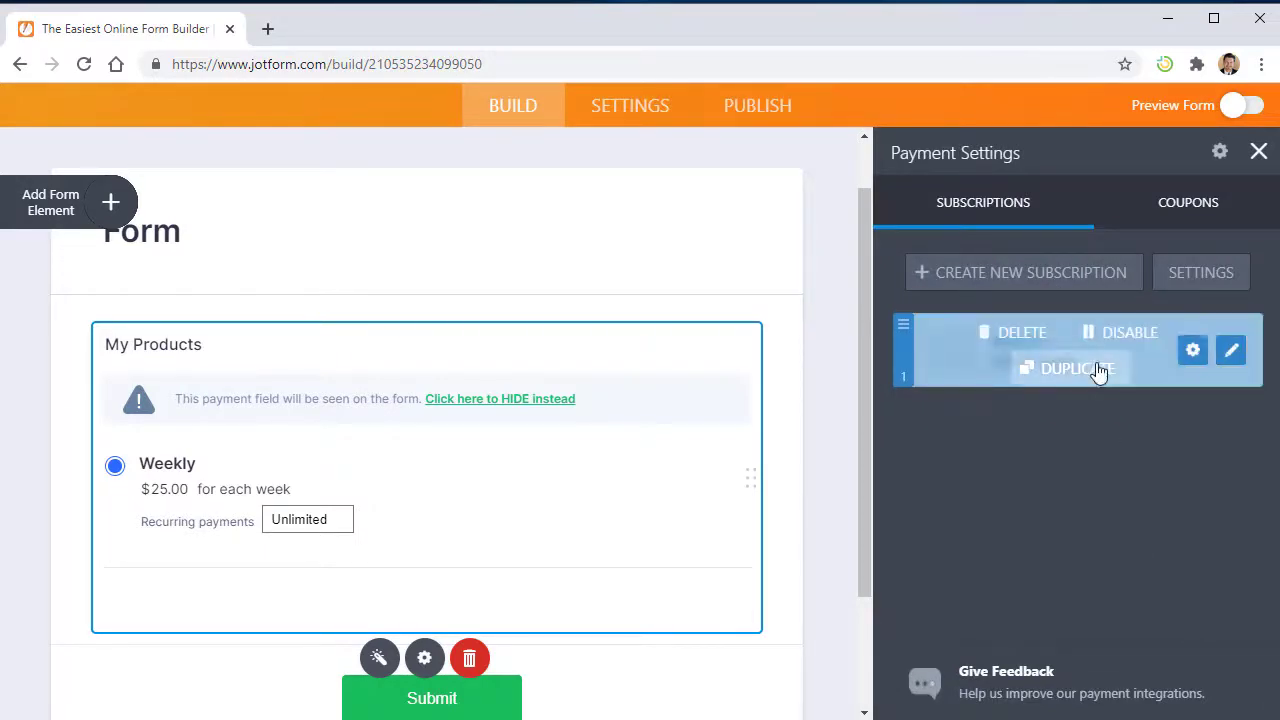
left_click(1097, 371)
left_click(1193, 350)
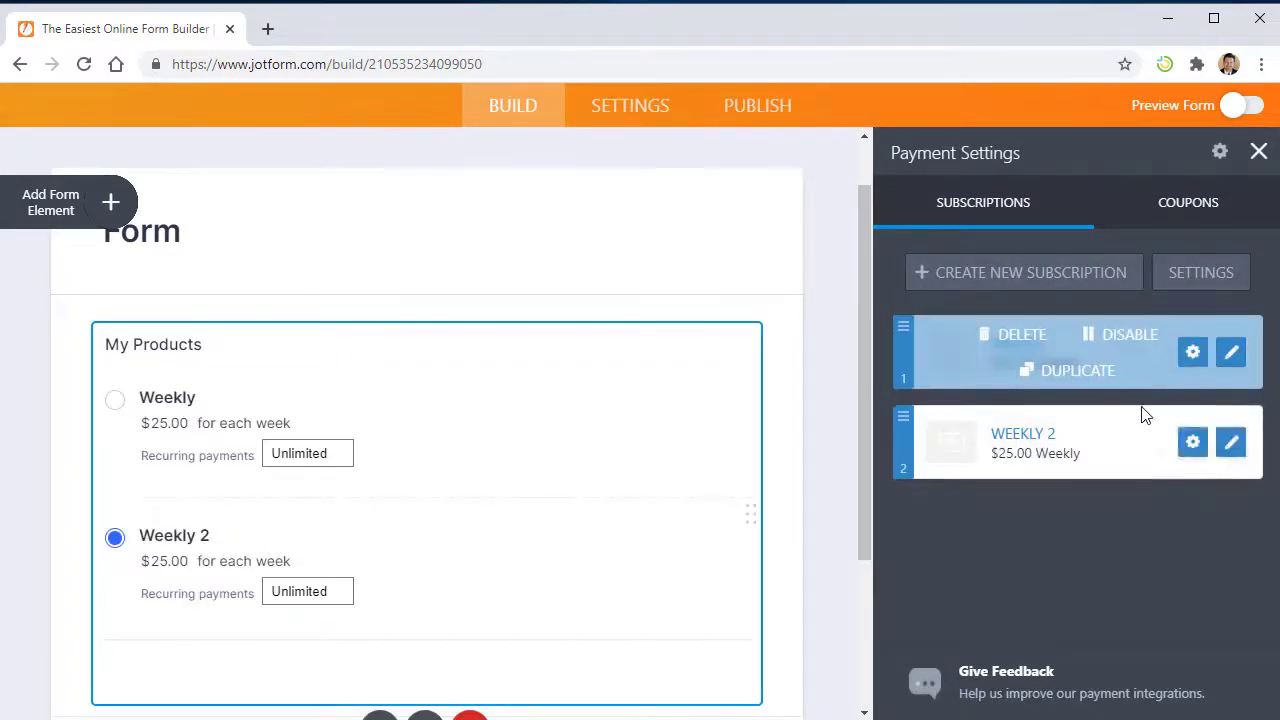
left_click(1105, 380)
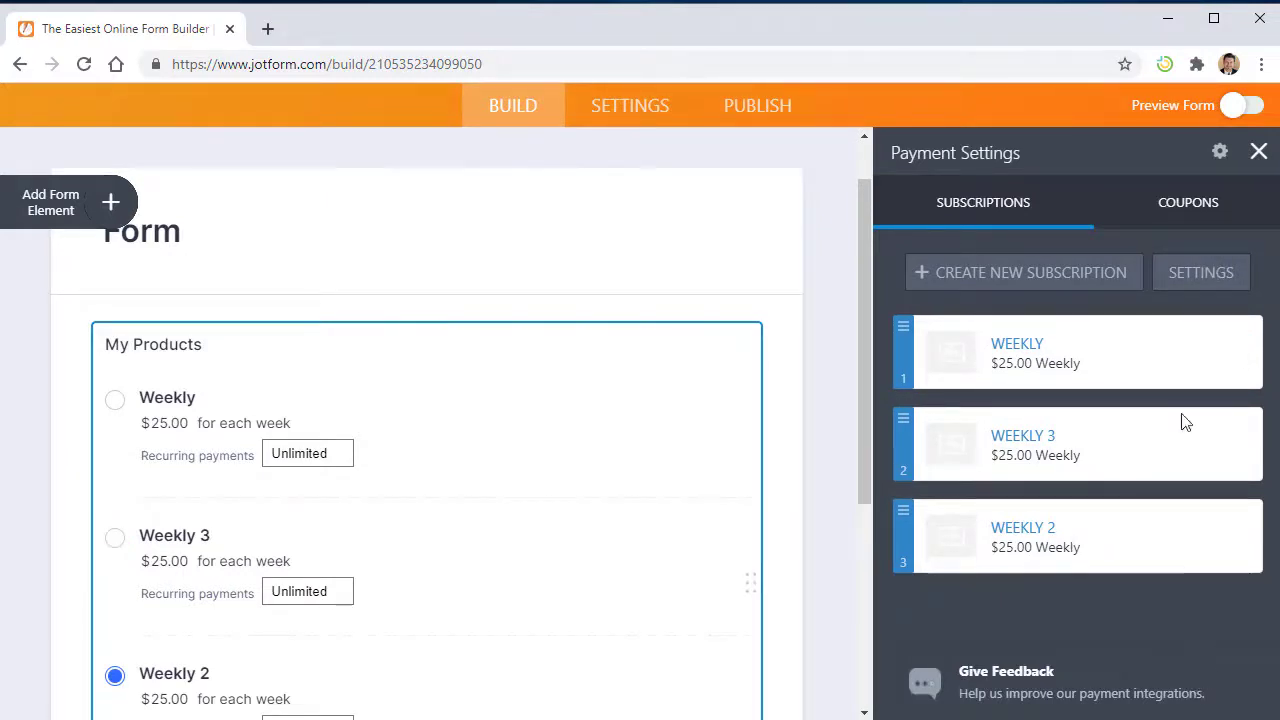
left_click(1186, 271)
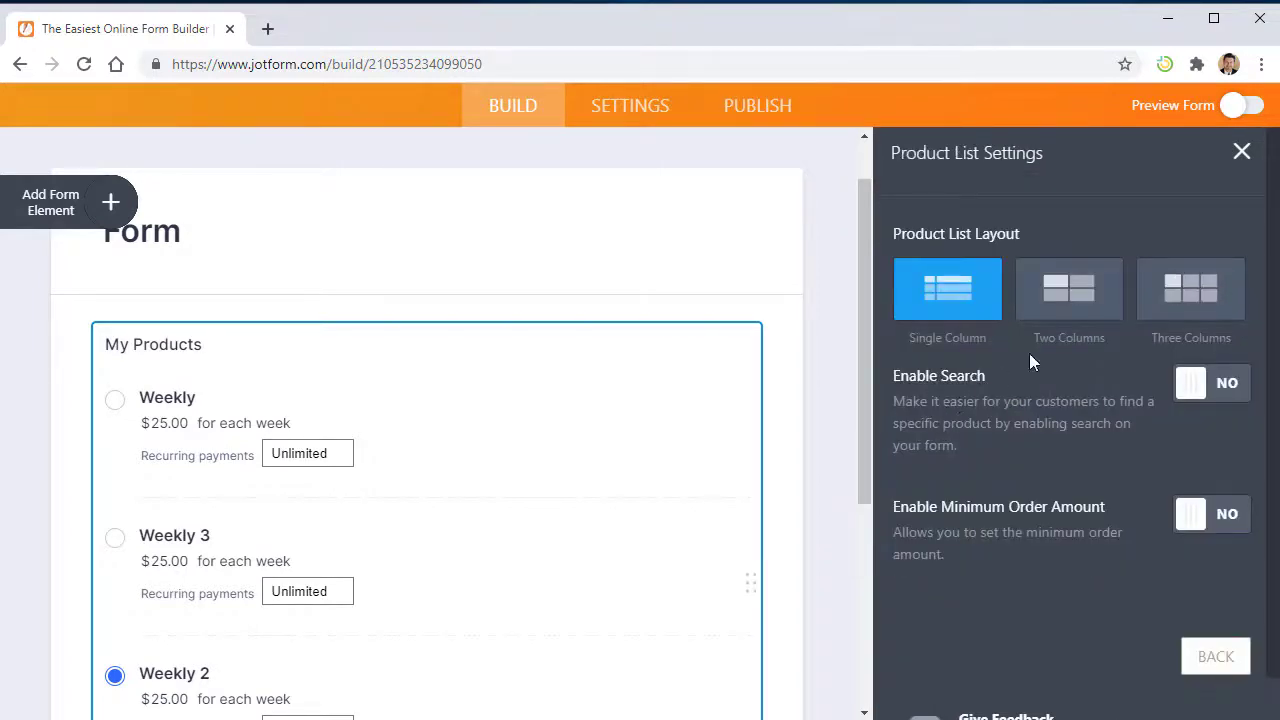
- Switch the product list layout to Three Columns so Weekly, Weekly 3 and Weekly 2 sit side by side
left_click(1063, 294)
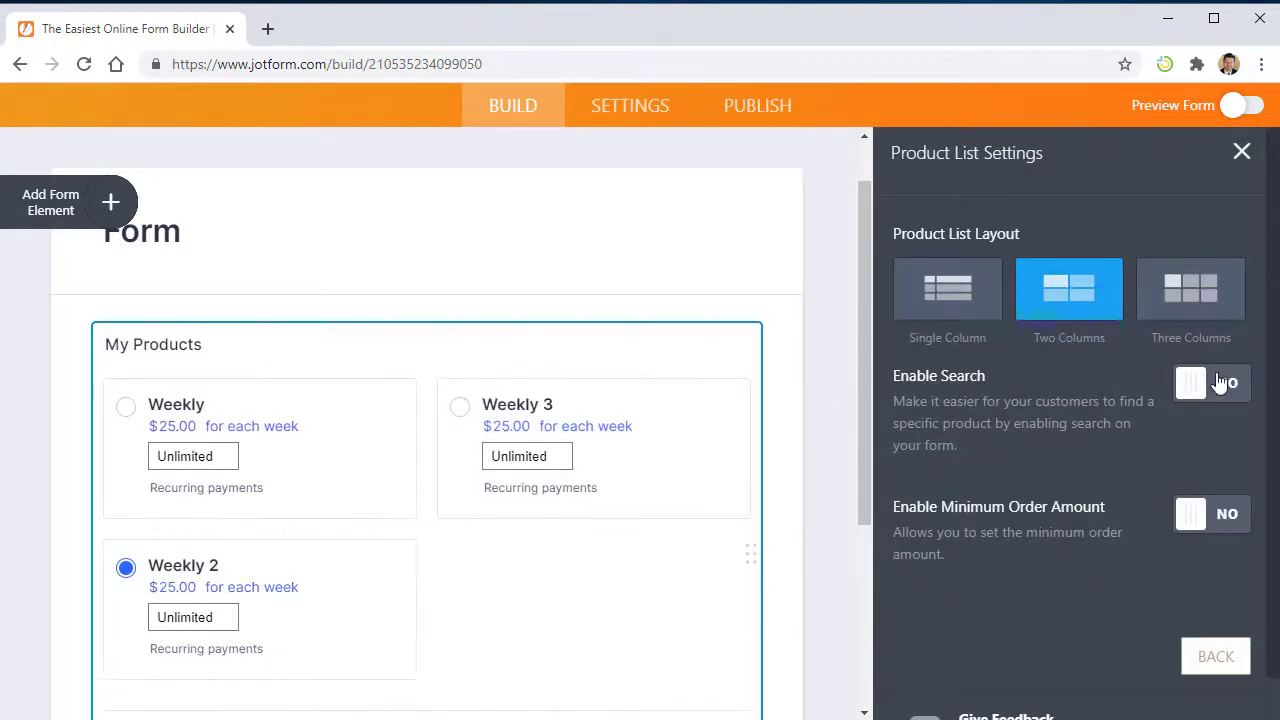
left_click(1205, 306)
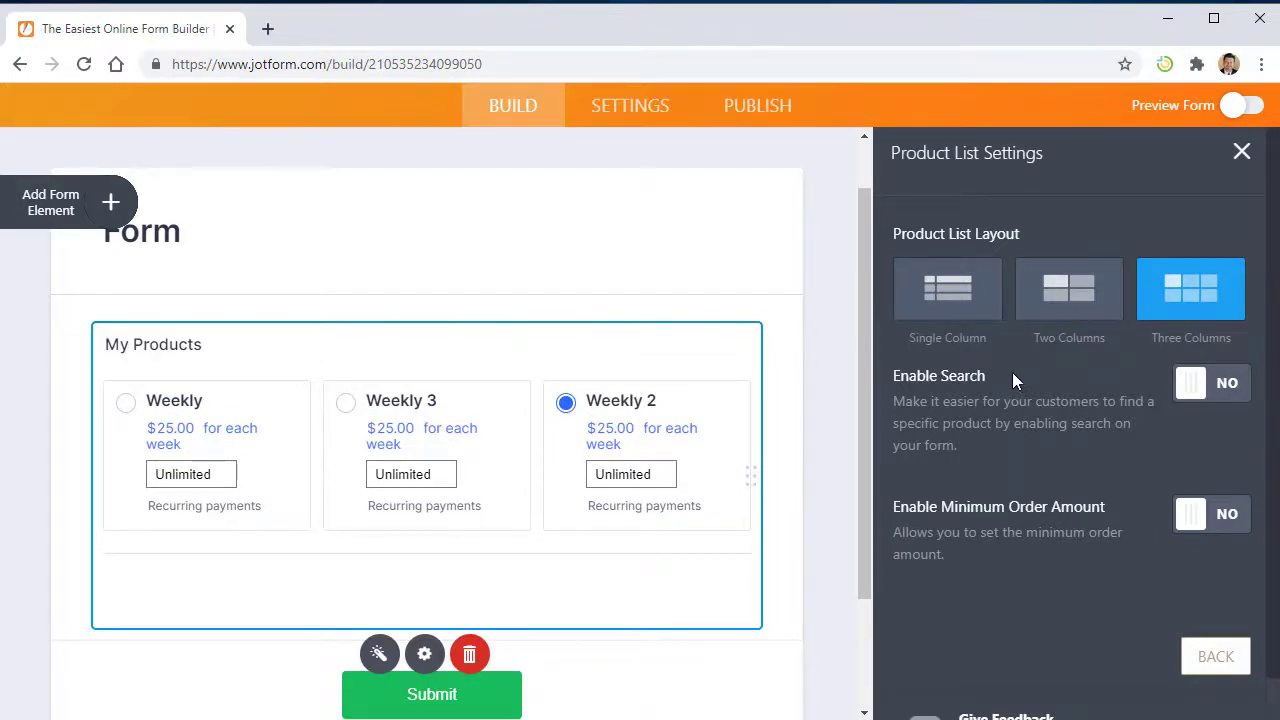
scroll(1012, 372, "down", 1)
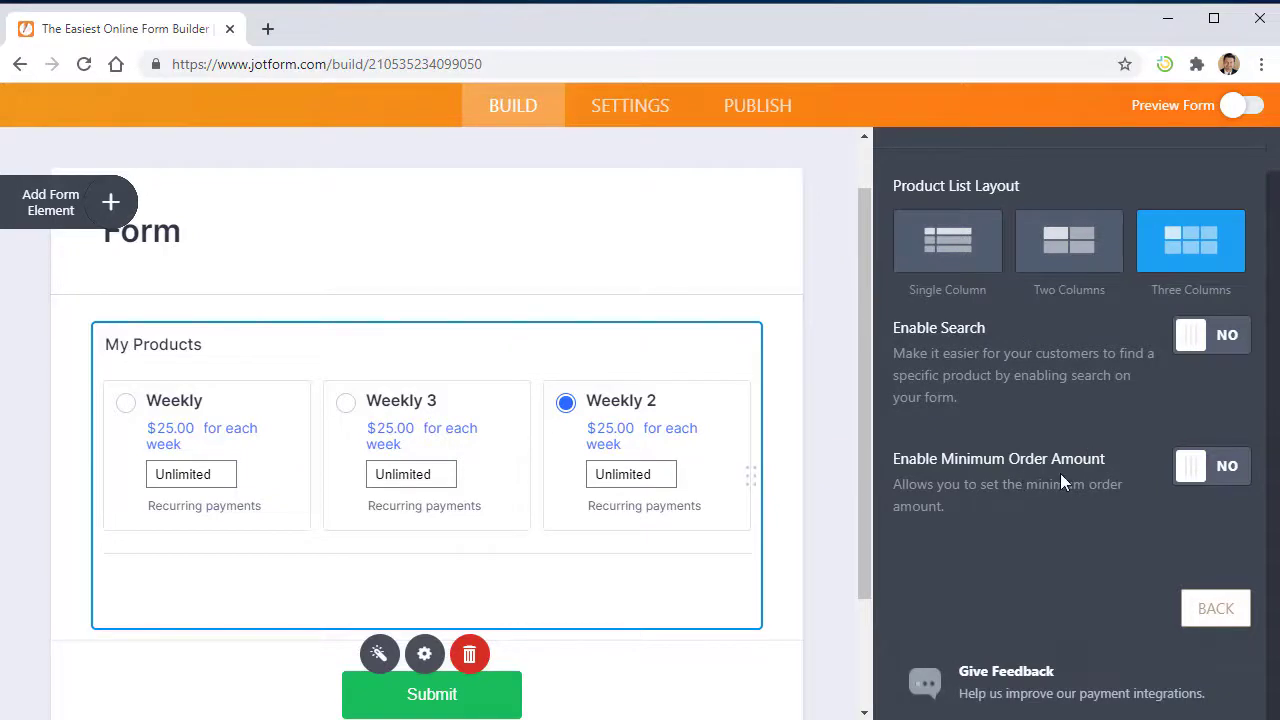
scroll(1075, 460, "up", 1)
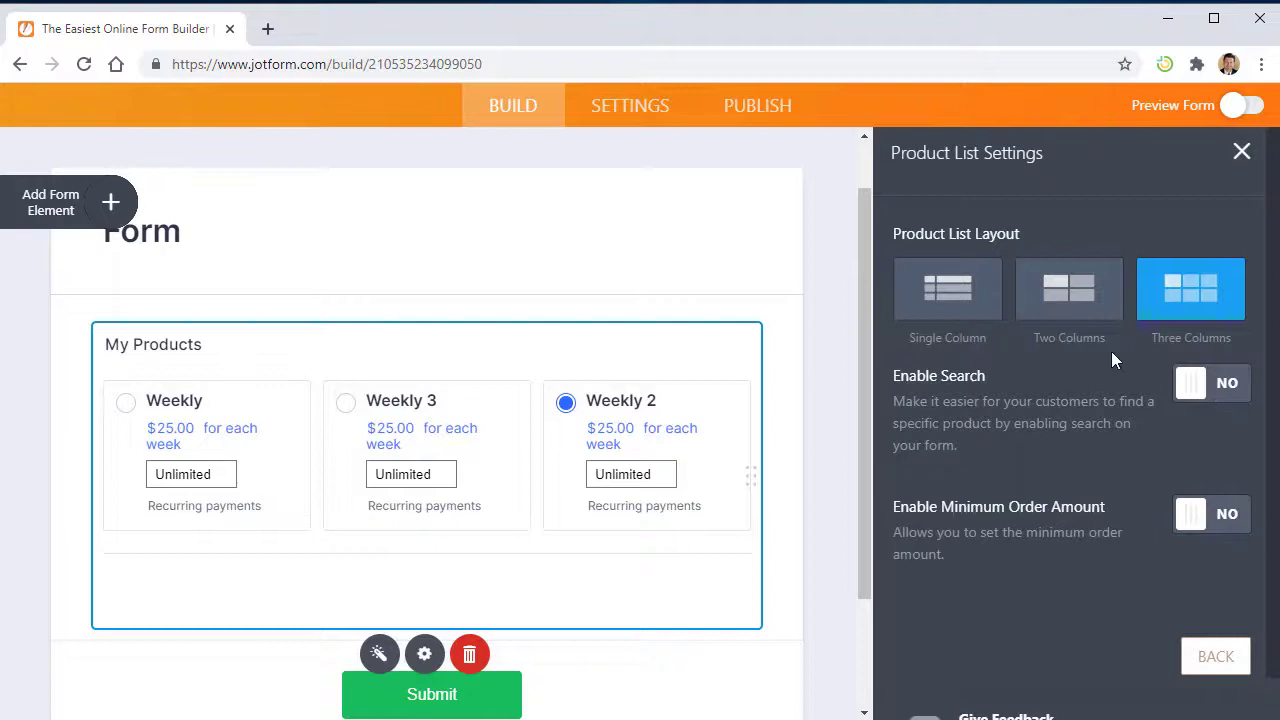
left_click(1241, 152)
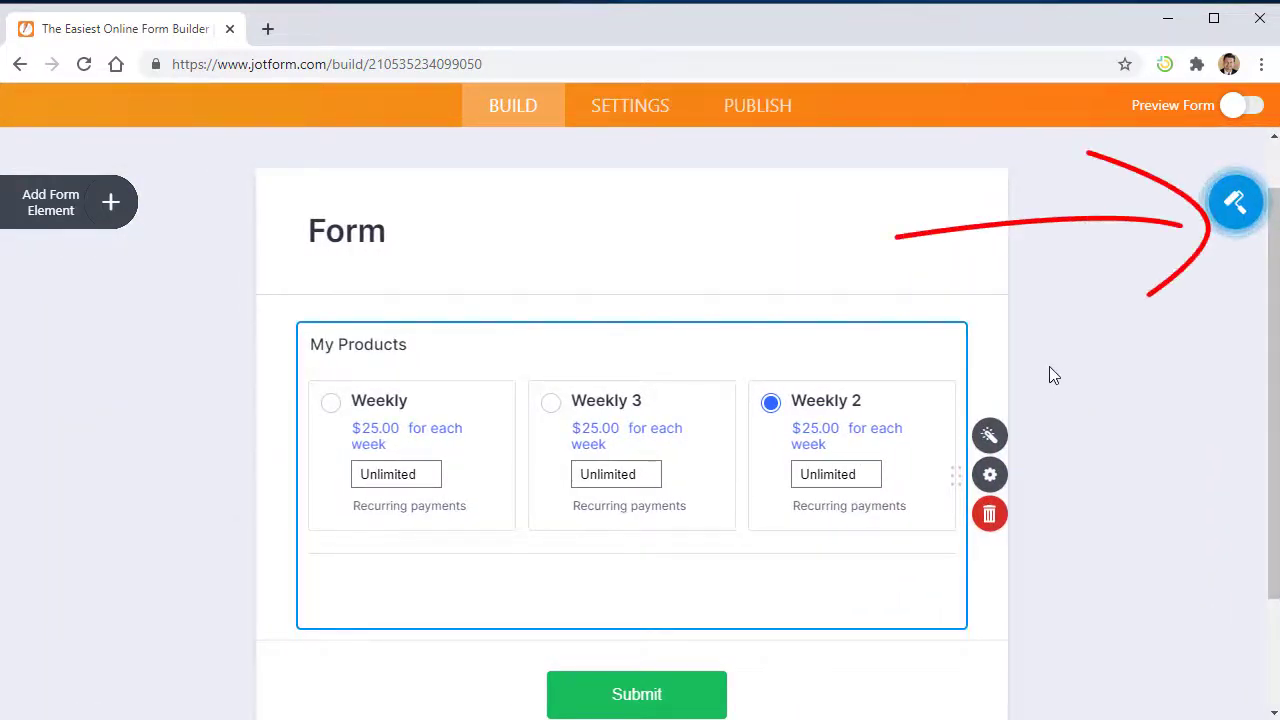
left_click(1232, 200)
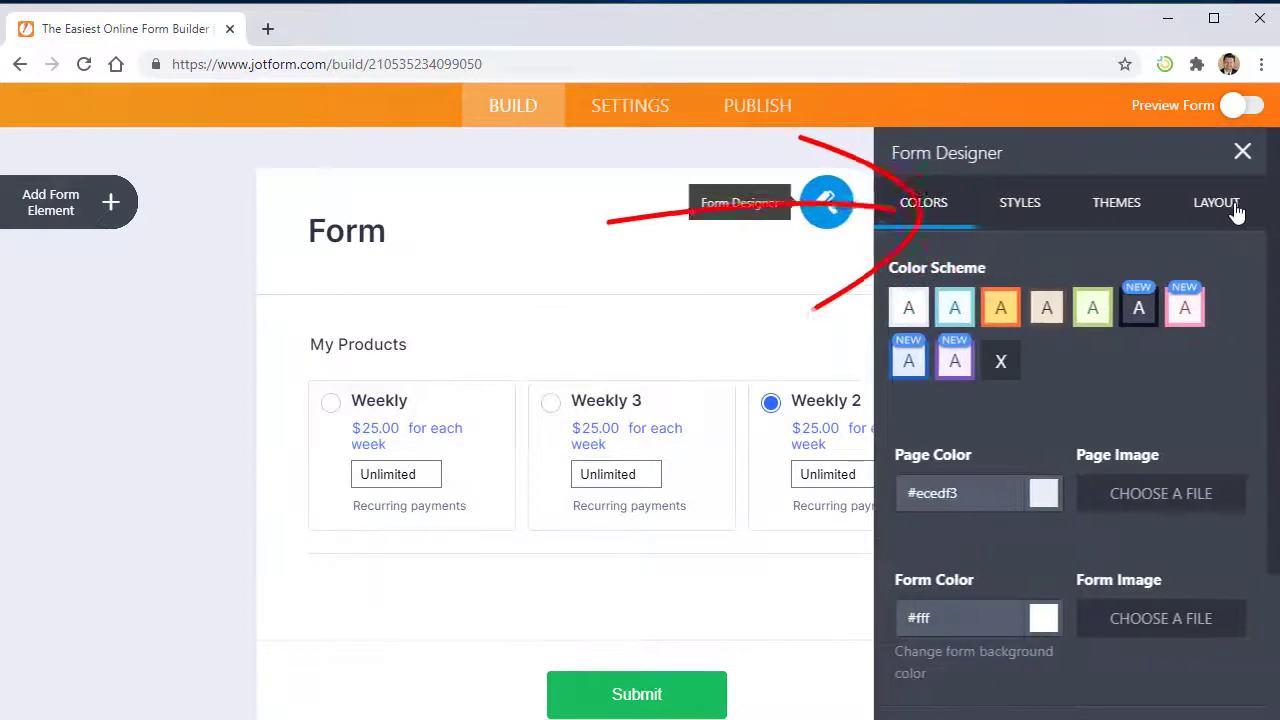
left_click(1232, 204)
left_click(946, 210)
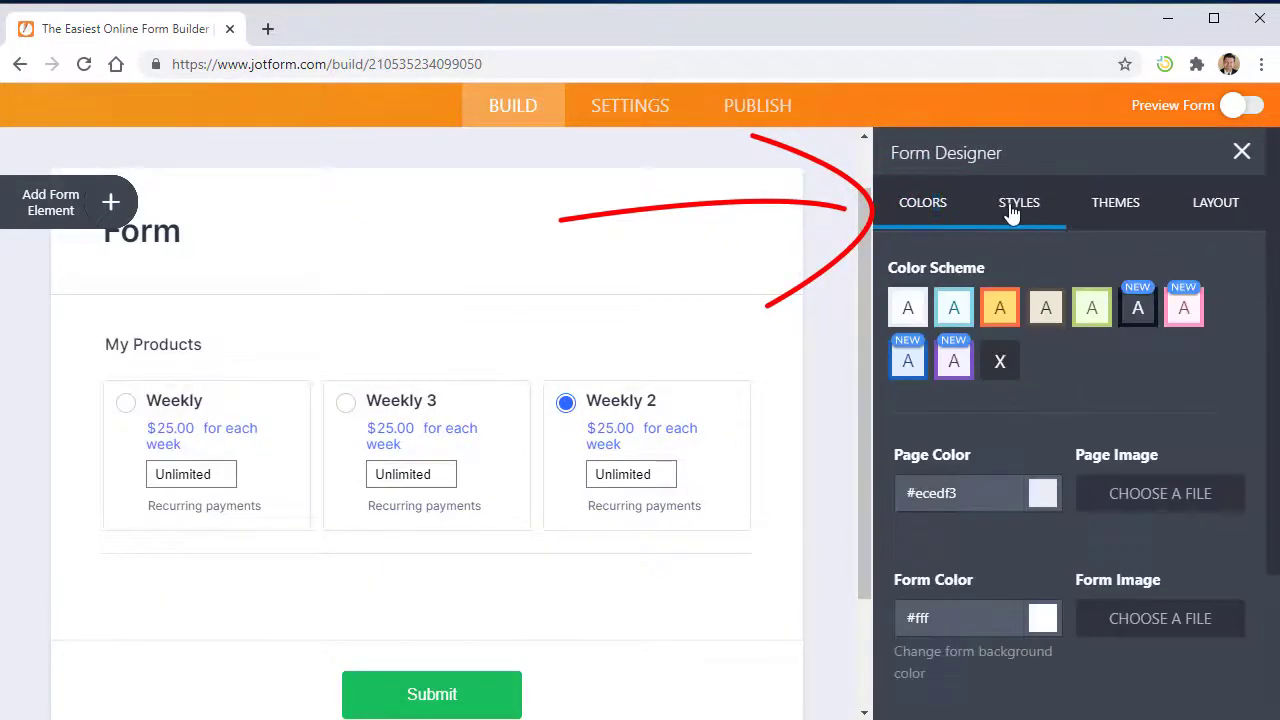
left_click(1012, 206)
scroll(1014, 462, "down", 8)
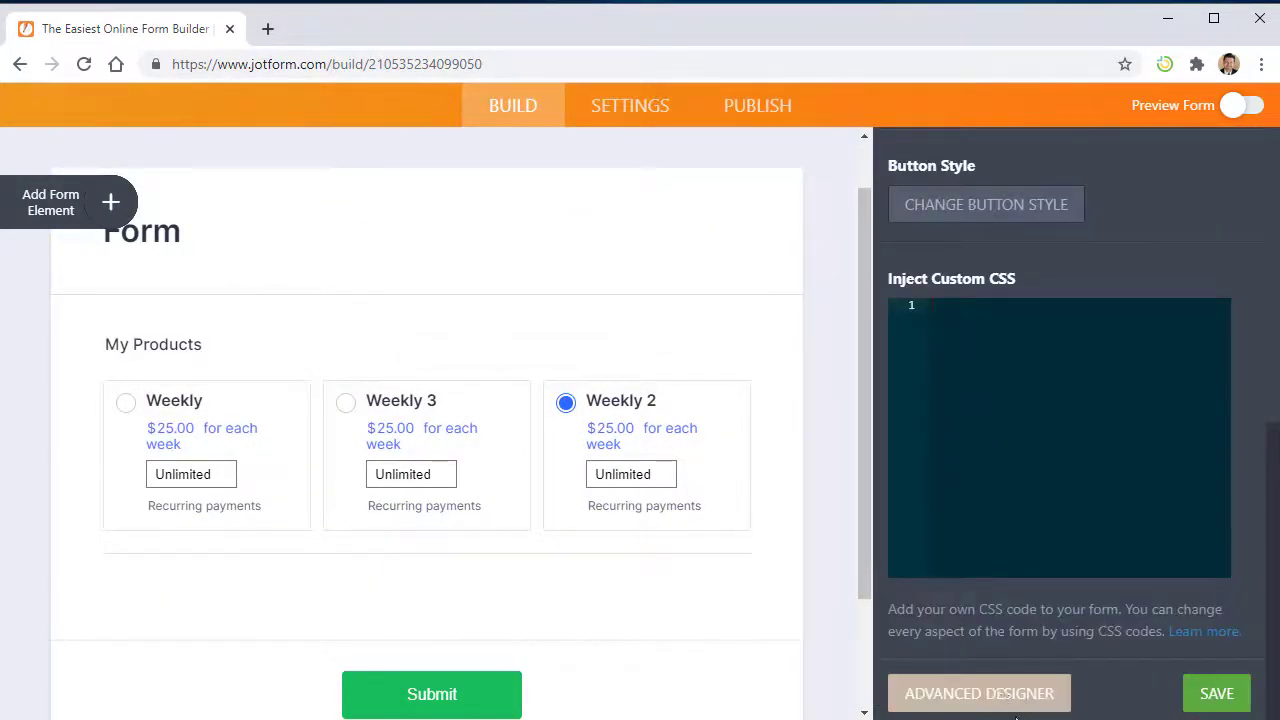
scroll(1060, 640, "up", 8)
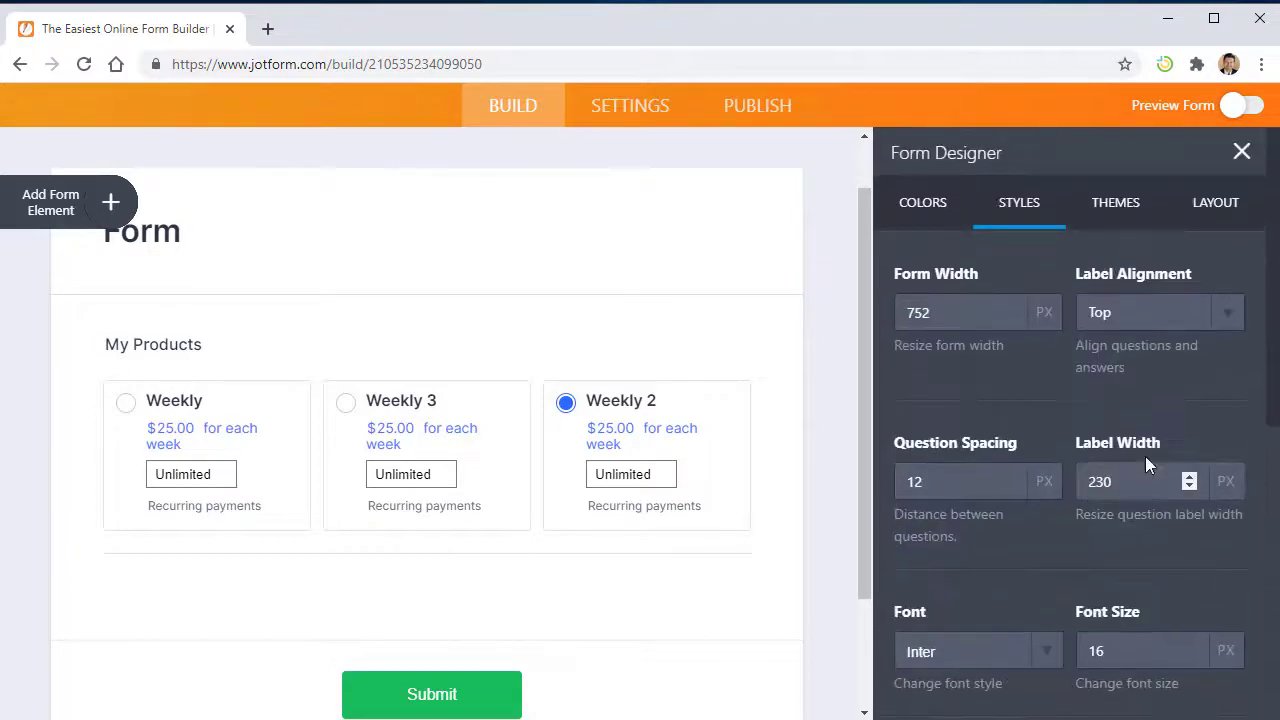
left_click(1242, 153)
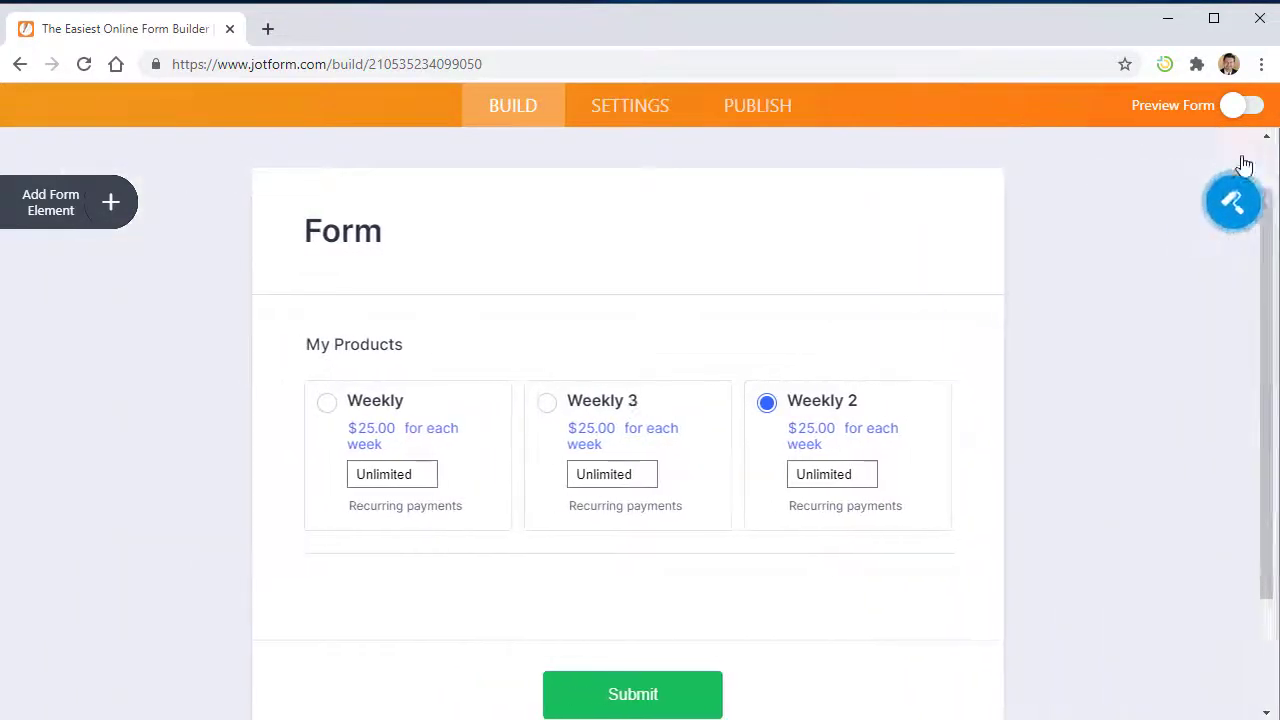
- Go from the My Products list settings back to the payment settings' Coupons list
left_click(676, 428)
left_click(676, 428)
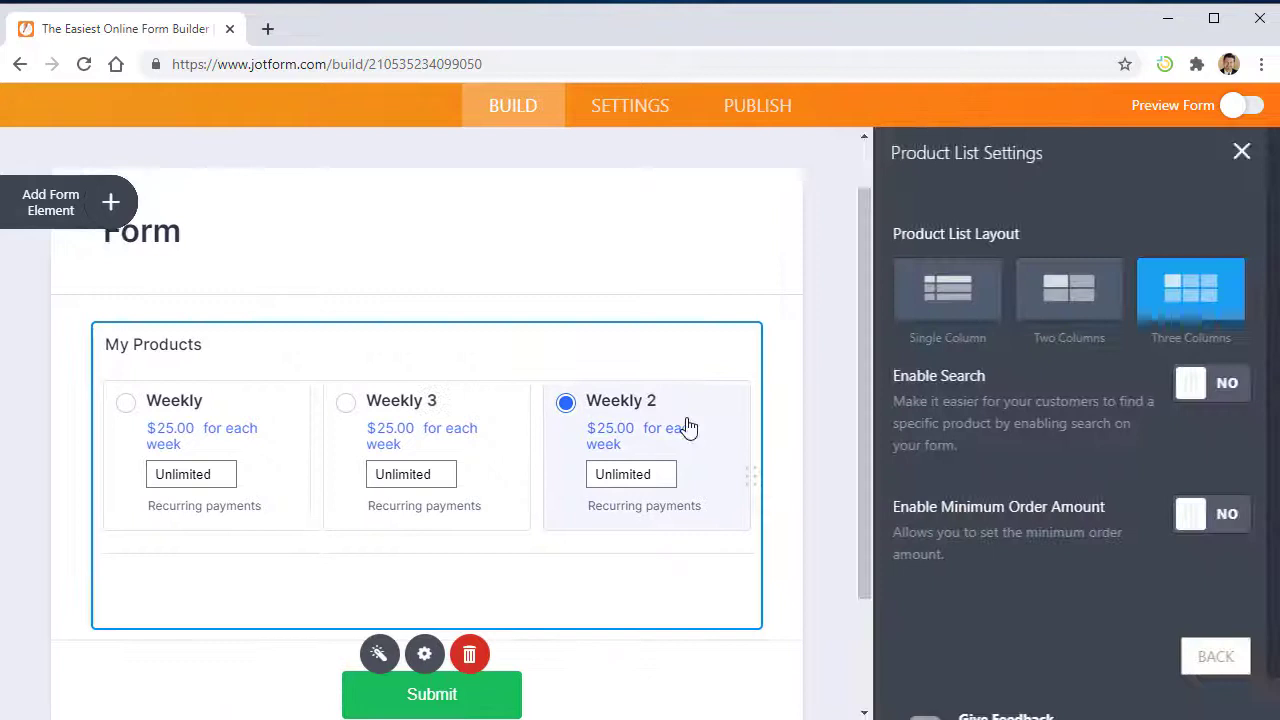
scroll(1034, 557, "down", 1)
left_click(1203, 613)
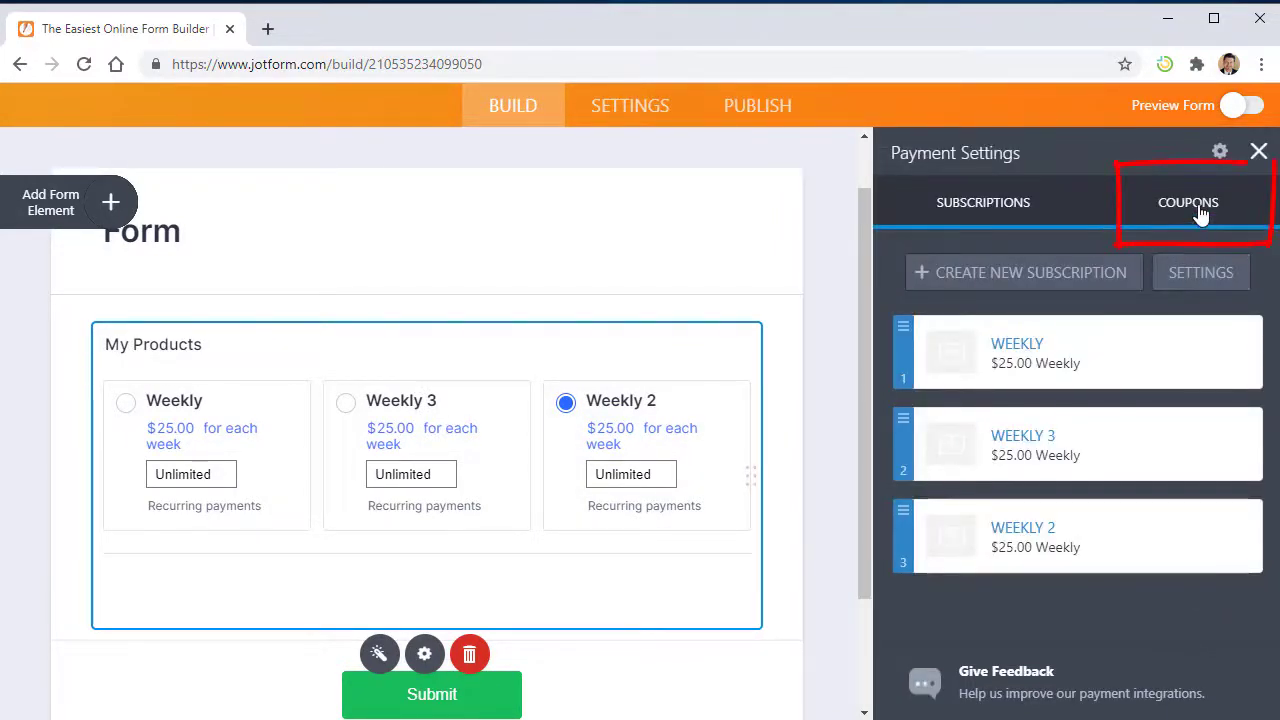
left_click(1120, 212)
- Start a new percentage coupon with the discount applied to All Payments
left_click(1095, 278)
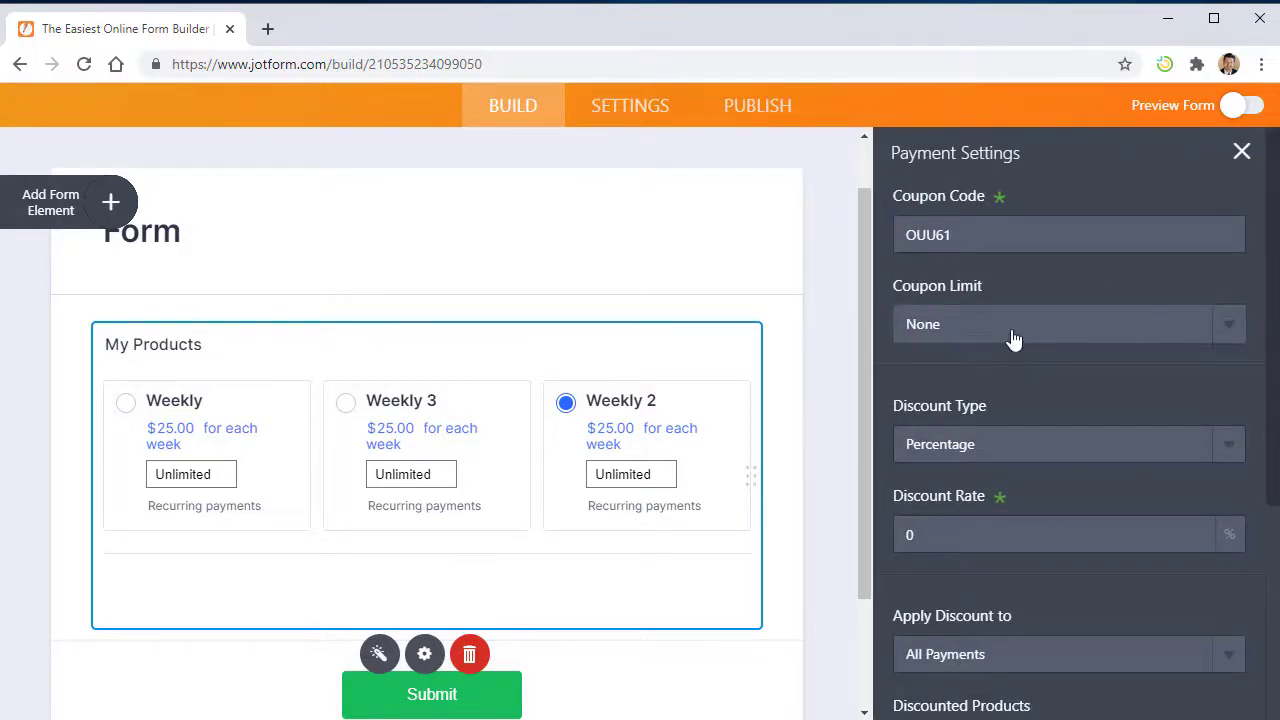
scroll(1012, 337, "down", 2)
scroll(1013, 338, "down", 1)
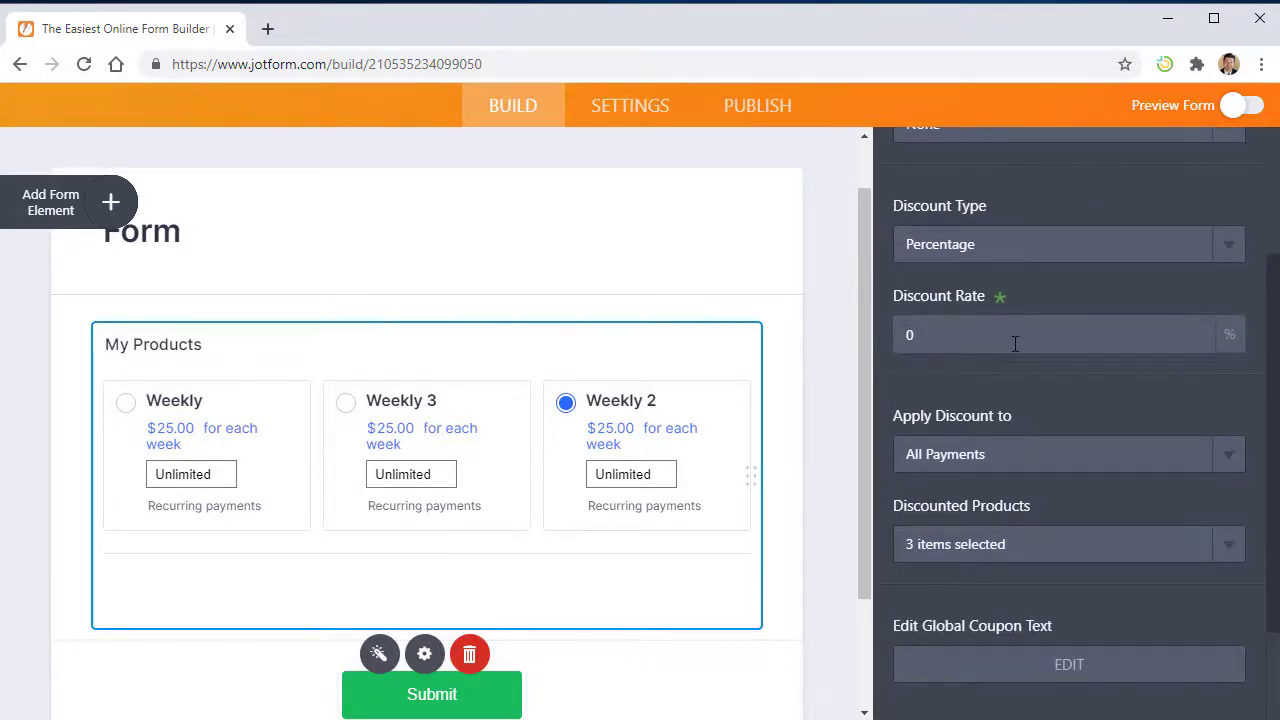
scroll(1012, 370, "down", 2)
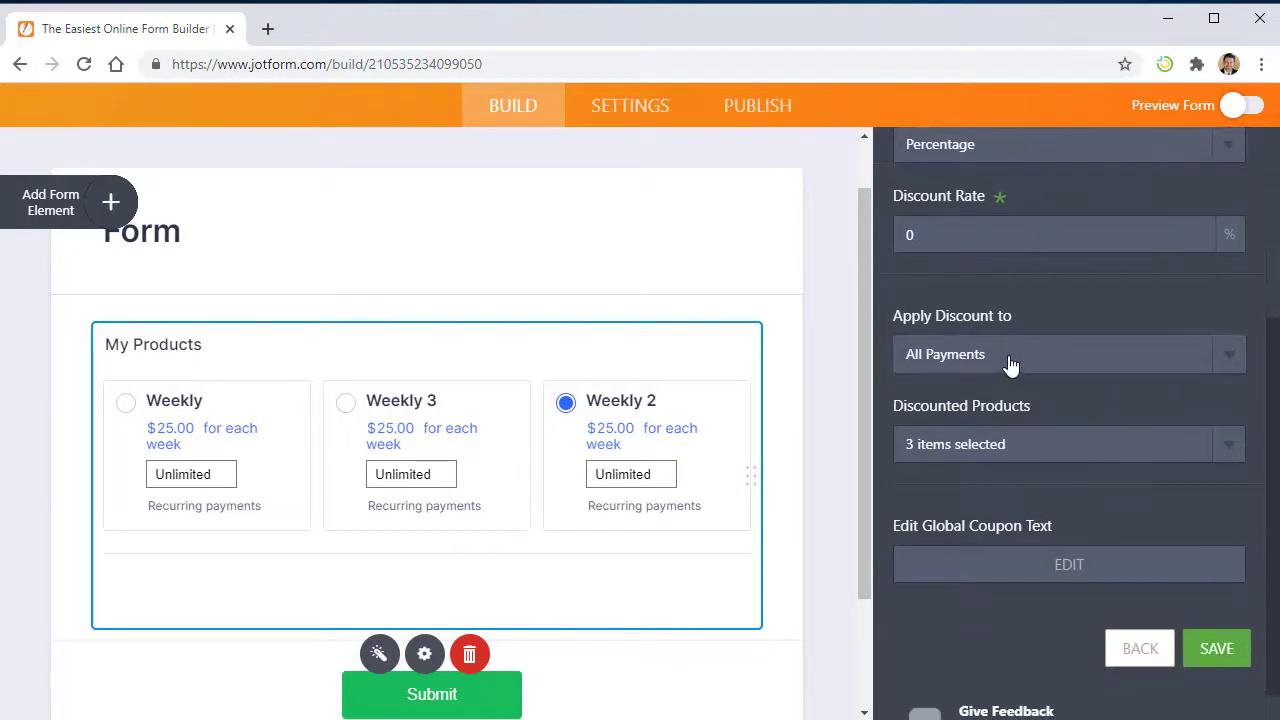
left_click(1012, 362)
left_click(1013, 365)
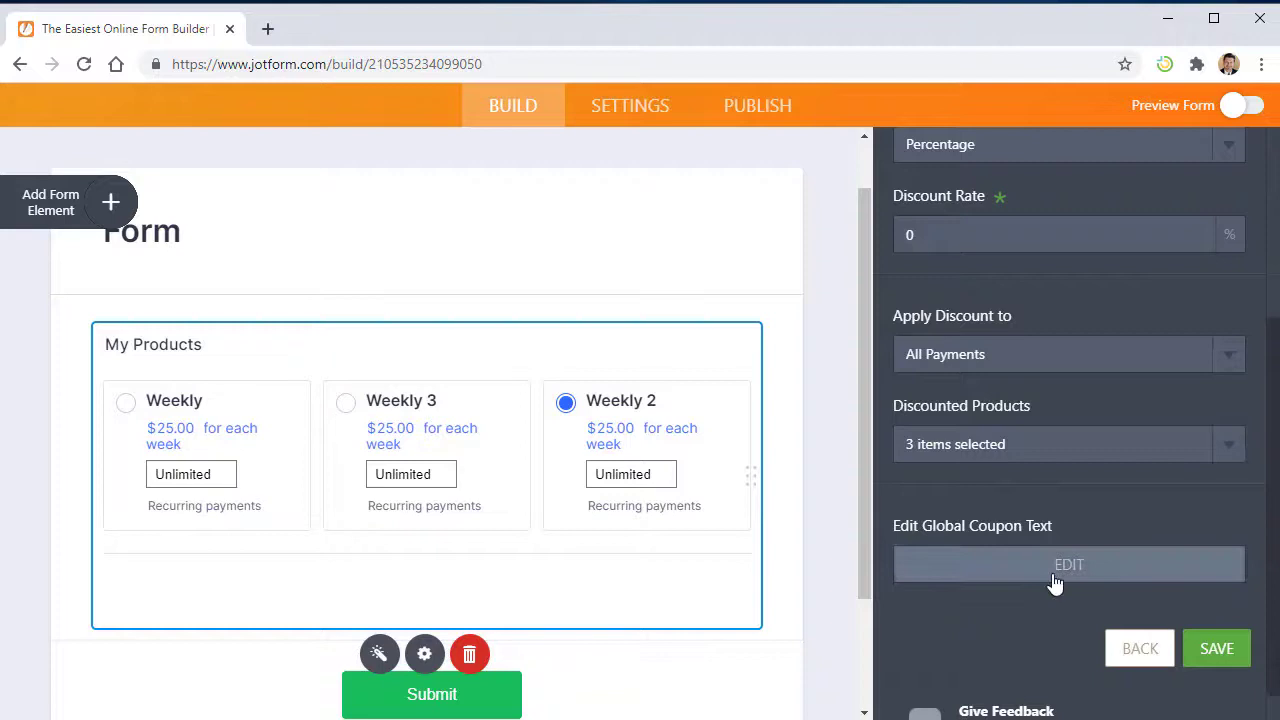
left_click(1218, 650)
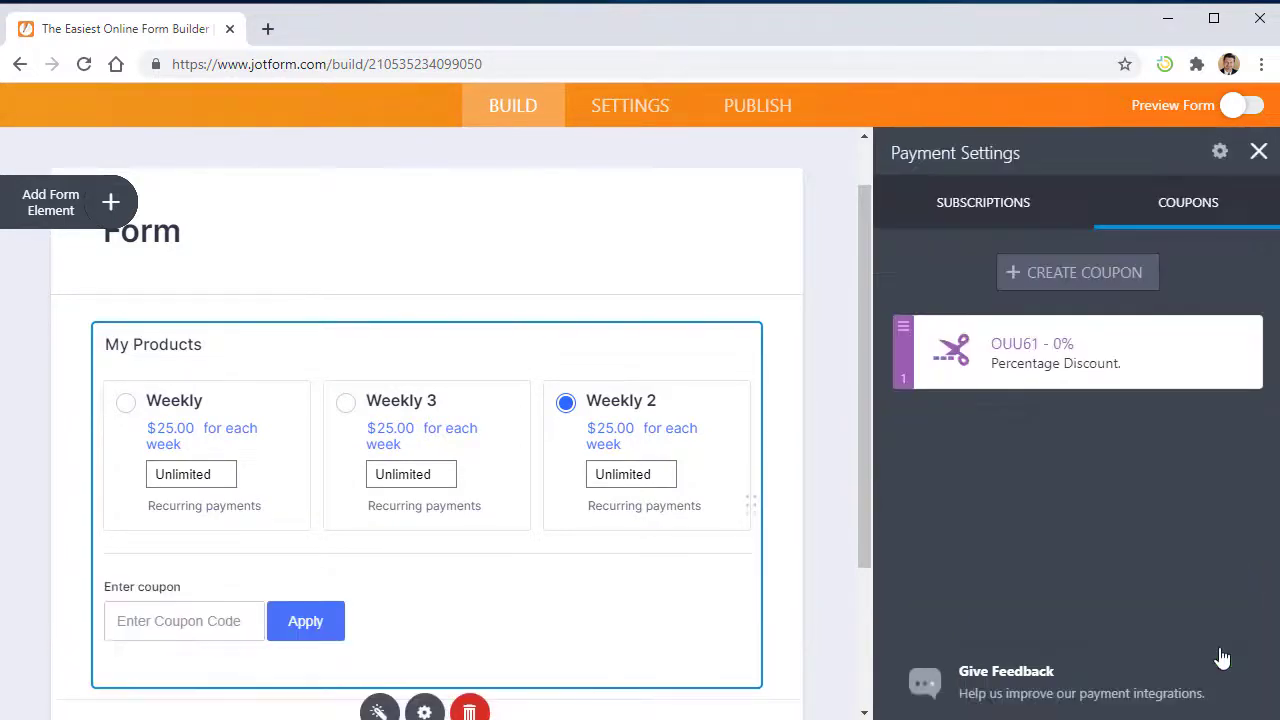
scroll(189, 574, "down", 1)
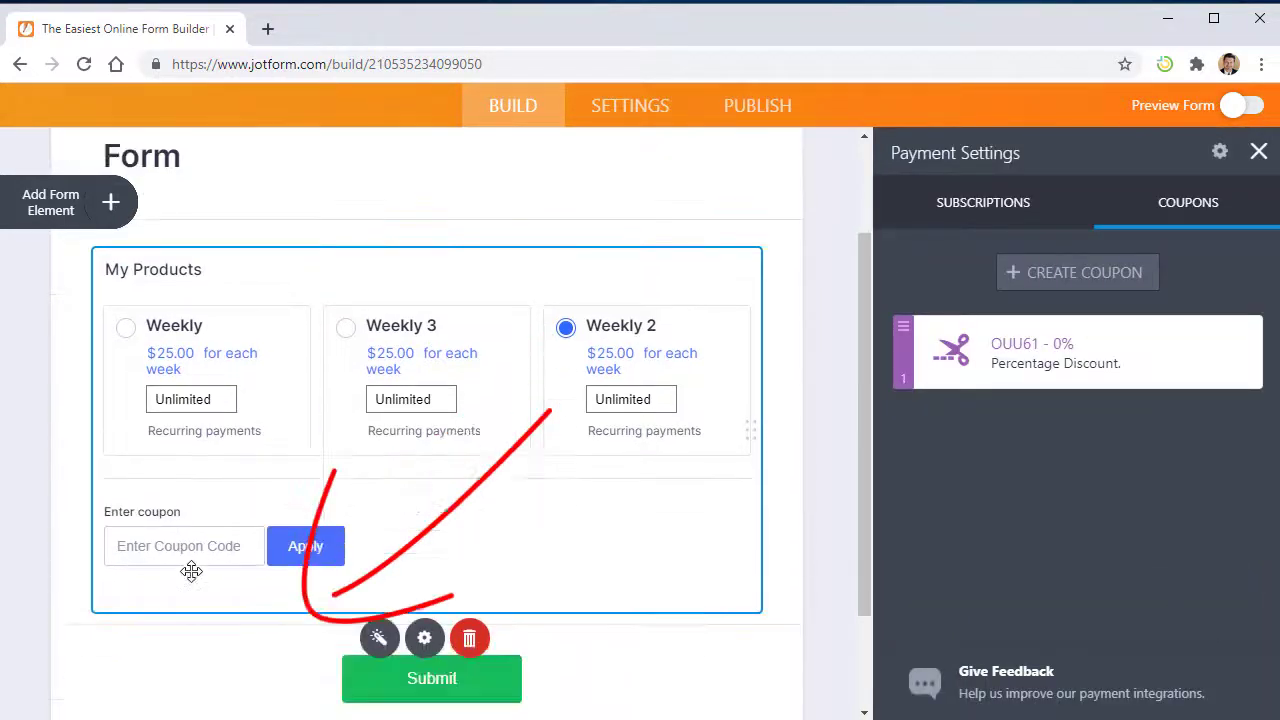
scroll(212, 515, "up", 1)
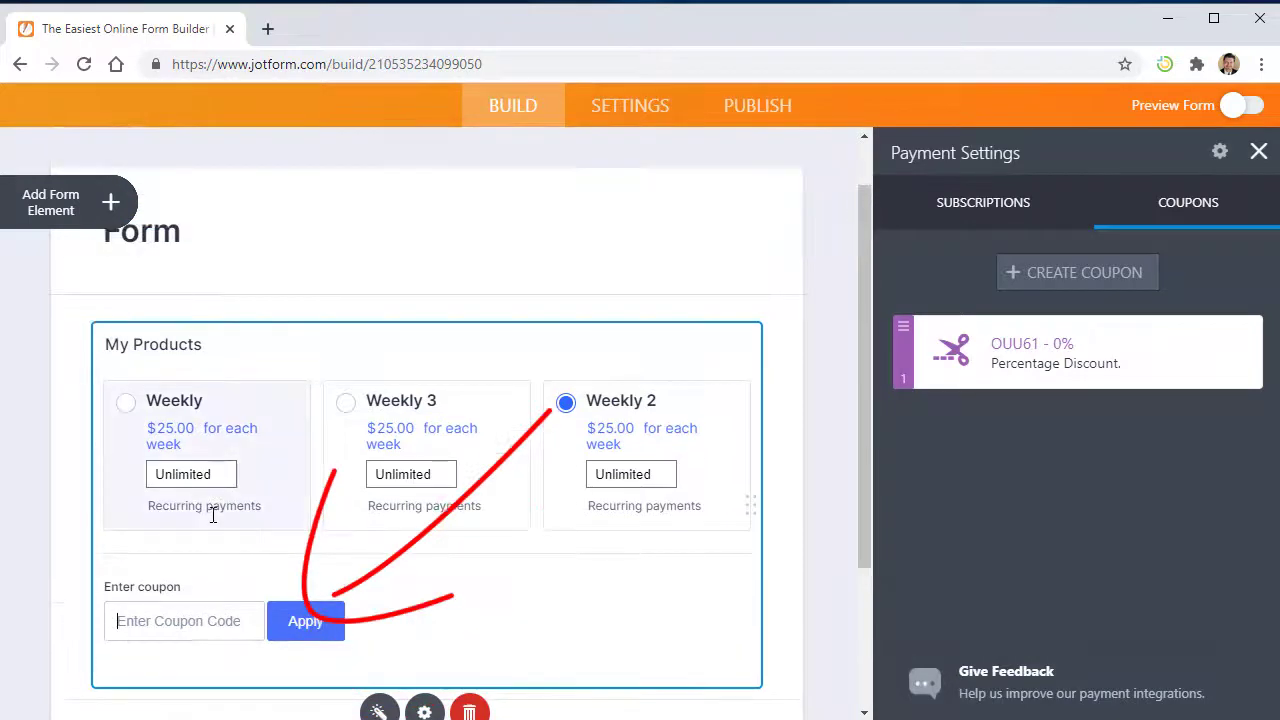